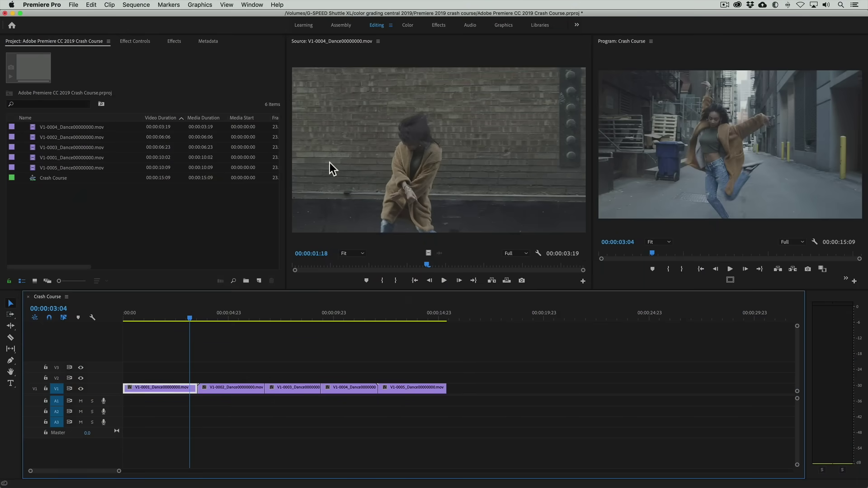
click(408, 25)
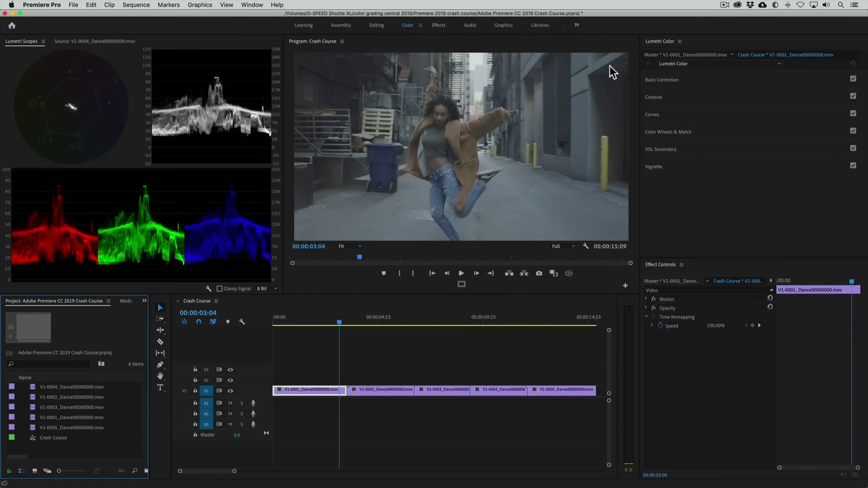
Expand Lumetri Color's Basic Correction section to reveal the white balance and tone sliders
click(651, 79)
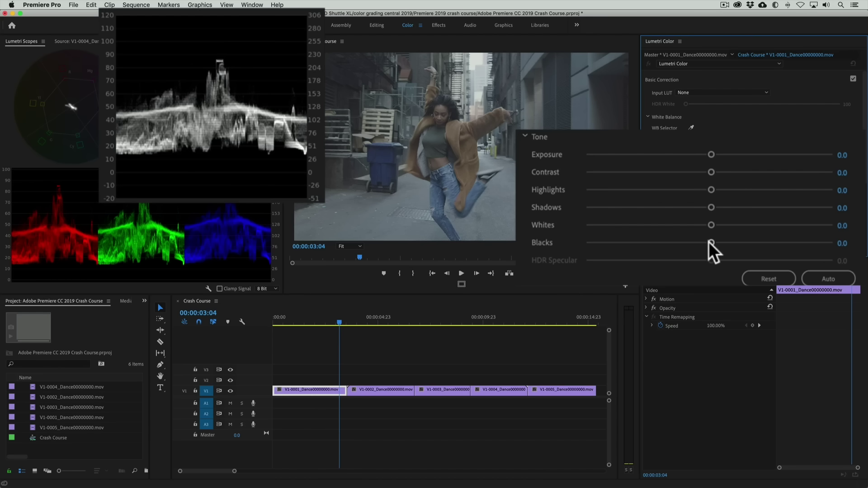
Set the first clip's Blacks to -59.5, Whites to 45.9 and Shadows to -43.8
drag(708, 242, 651, 243)
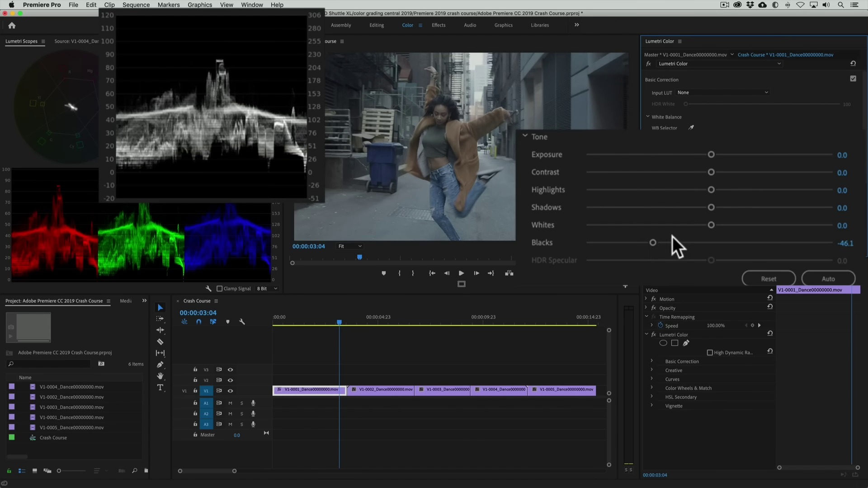
drag(709, 225, 767, 222)
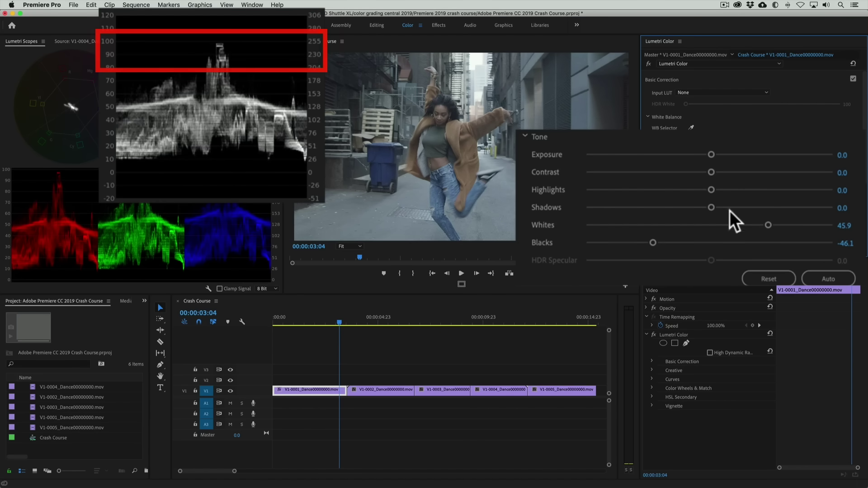
drag(711, 207, 656, 206)
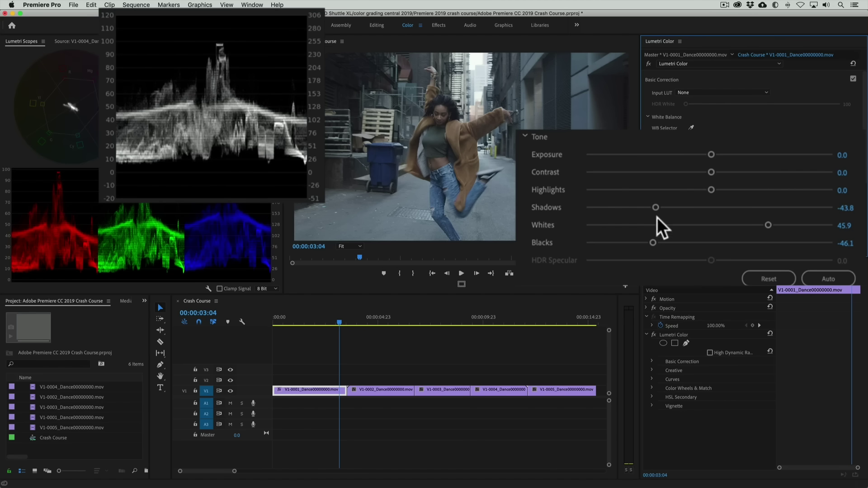
drag(654, 241, 636, 242)
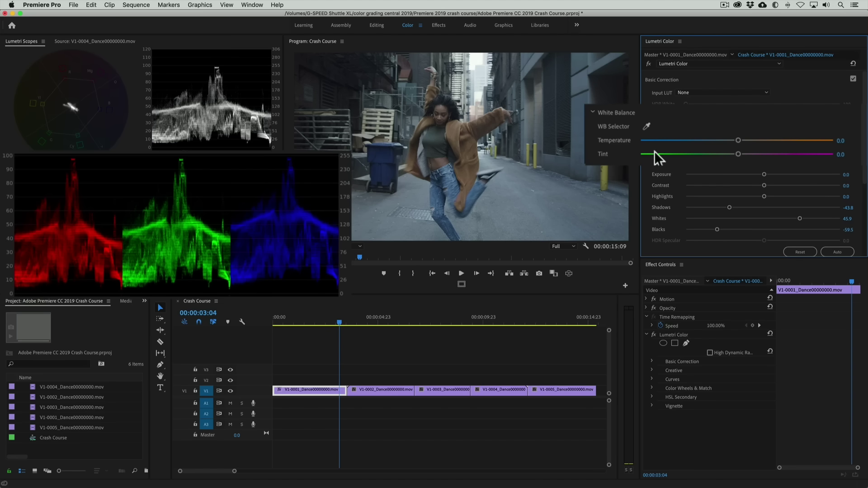
White-balance the first clip from a neutral area, then set Temperature 24.9 and Saturation 141.1, comparing before/after
click(645, 126)
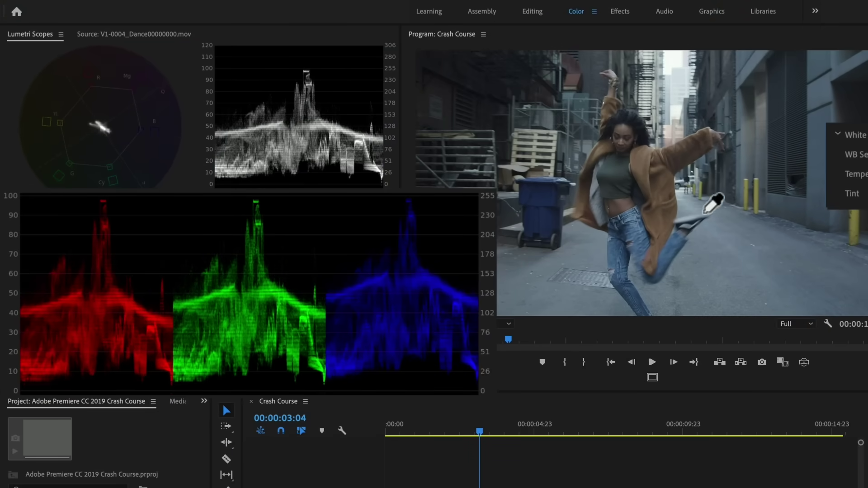
click(682, 217)
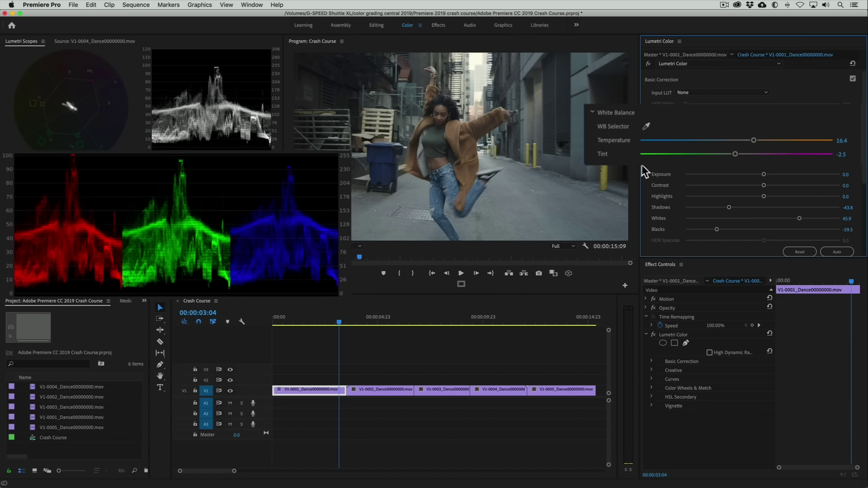
drag(754, 139, 730, 154)
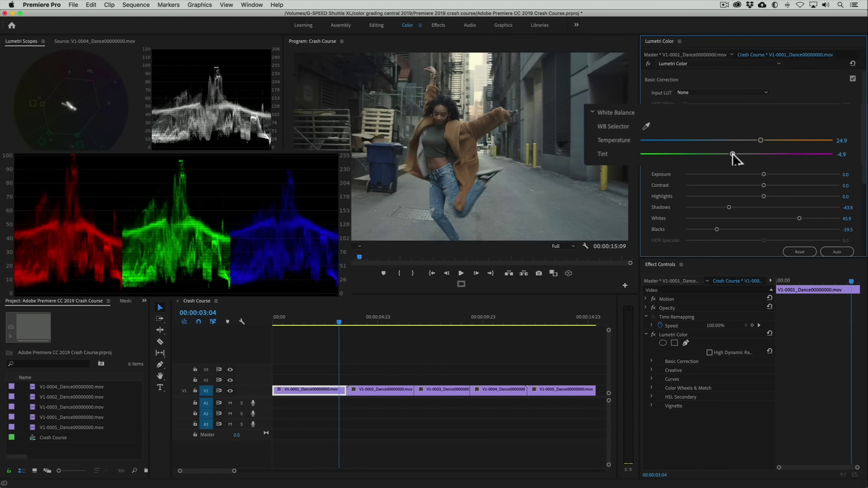
drag(863, 163, 861, 186)
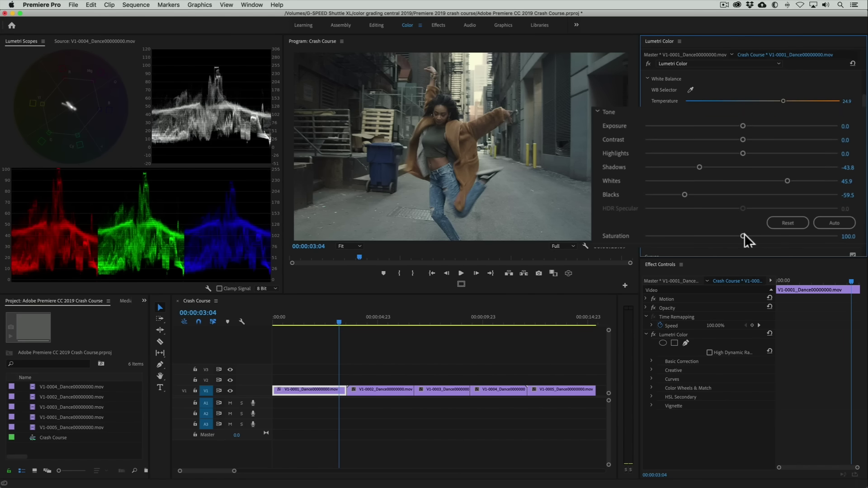
mouse_move(763, 224)
mouse_down()
mouse_move(759, 236)
mouse_move(771, 237)
mouse_up()
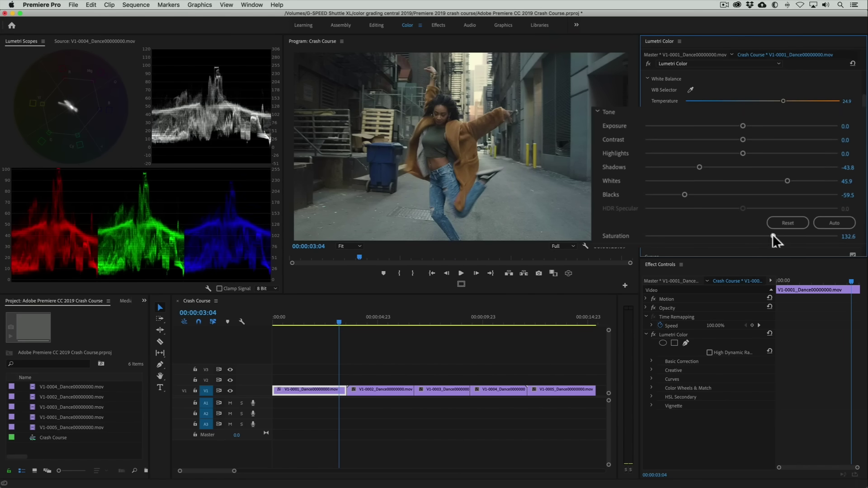
click(647, 64)
click(647, 64)
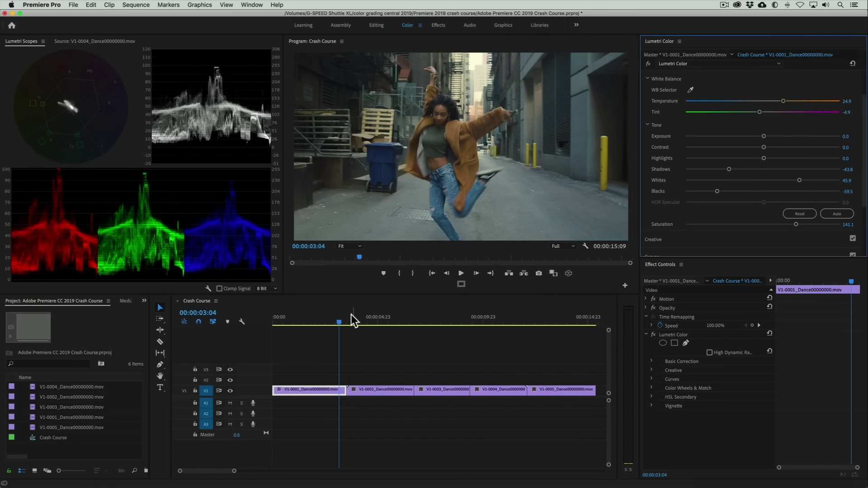
On the second clip, set Blacks to -59.5 and Whites to 45.9
drag(350, 315, 375, 319)
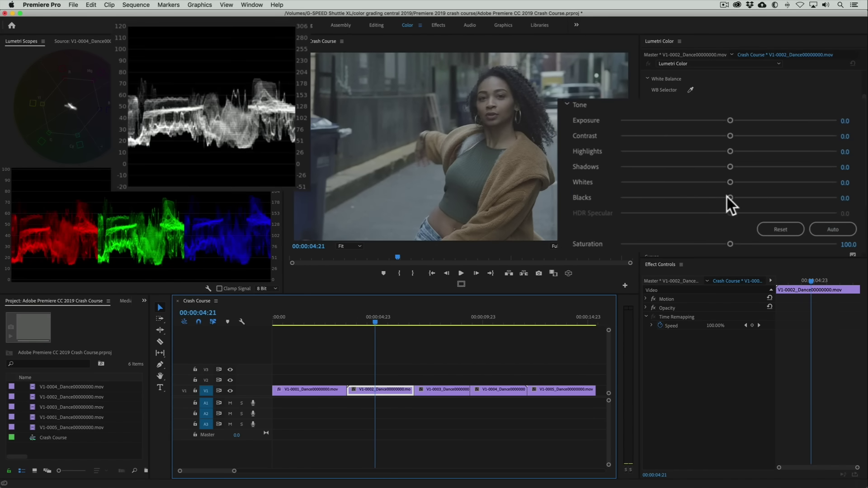
drag(728, 198, 662, 198)
drag(729, 182, 680, 167)
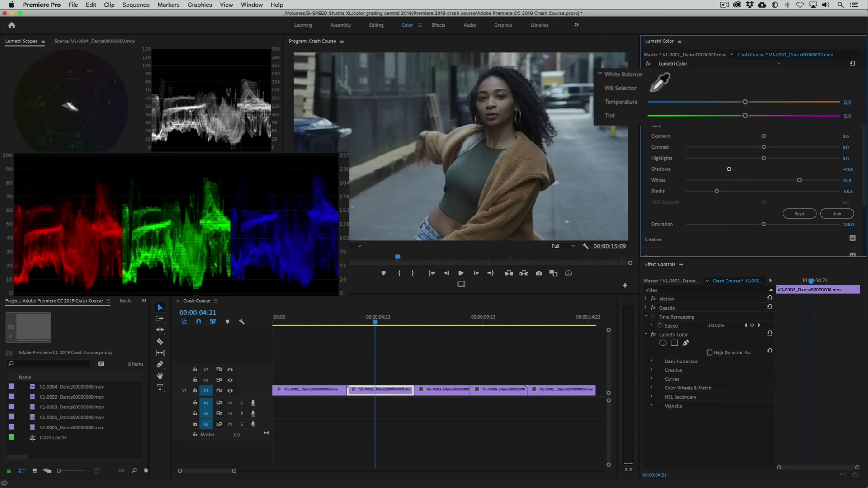
White-balance the second clip, warm Temperature to 17.8 and raise Saturation to 141.1
click(553, 72)
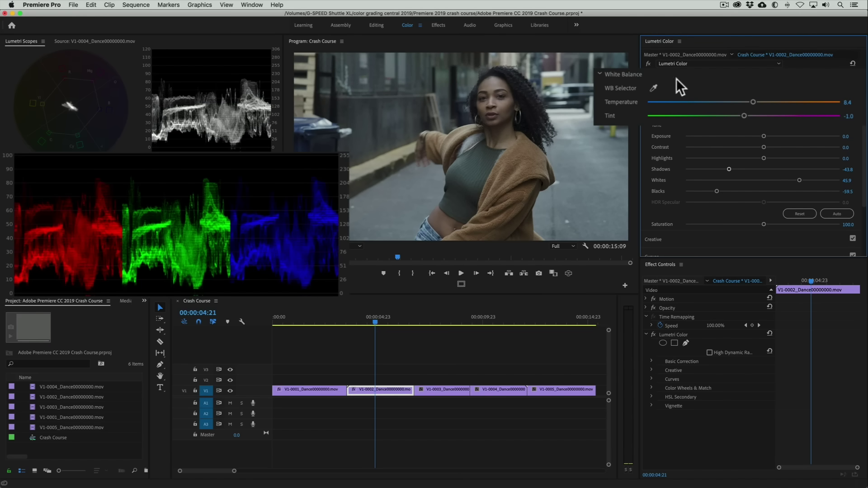
drag(751, 101, 742, 118)
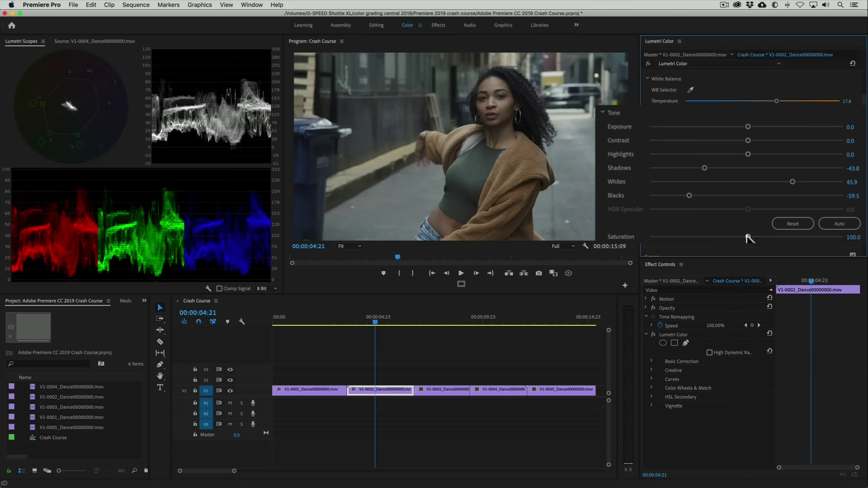
drag(763, 224, 795, 224)
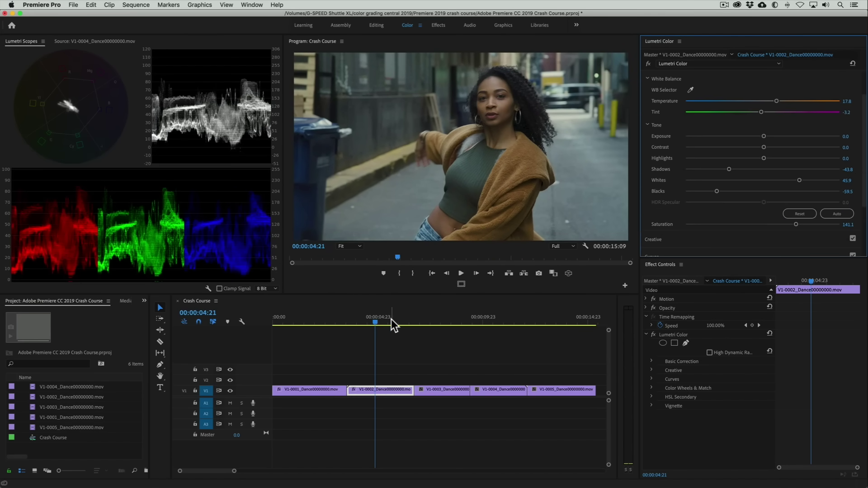
drag(389, 323, 438, 318)
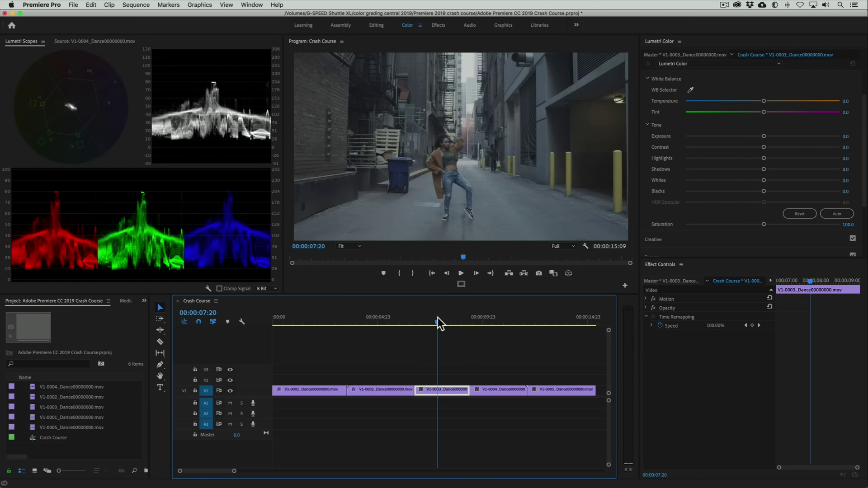
Copy the graded first clip (V1-0001) with Cmd+C
click(329, 322)
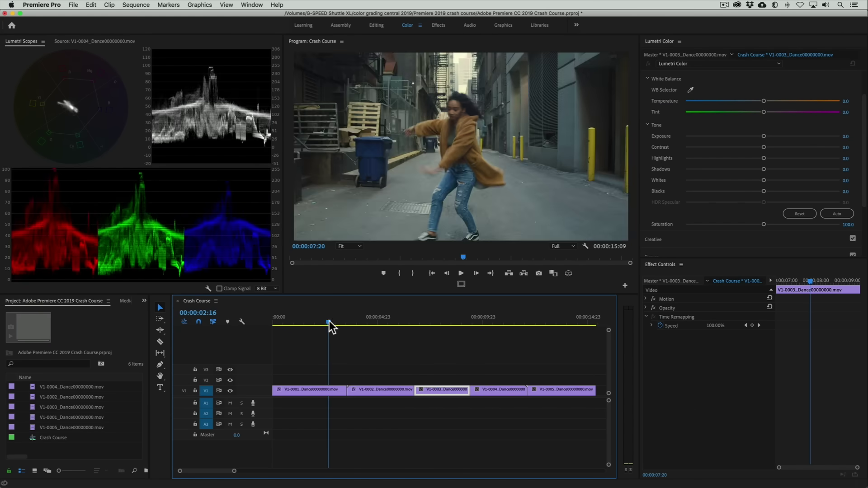
click(315, 386)
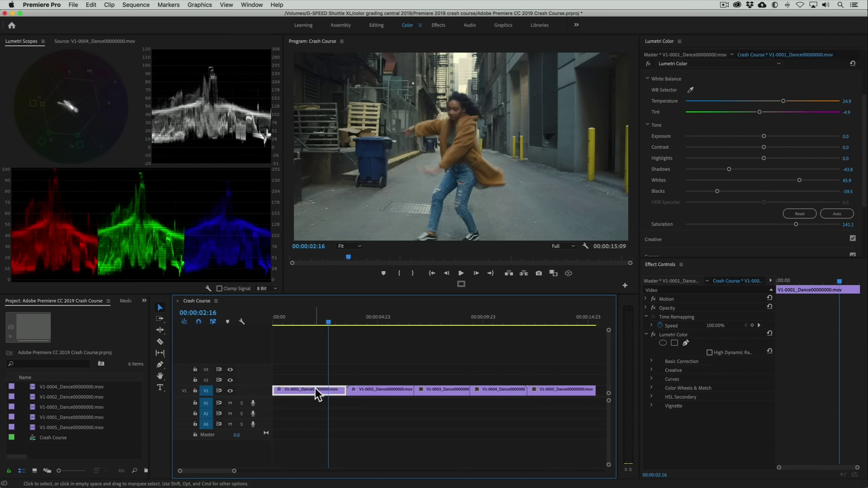
key(super+c)
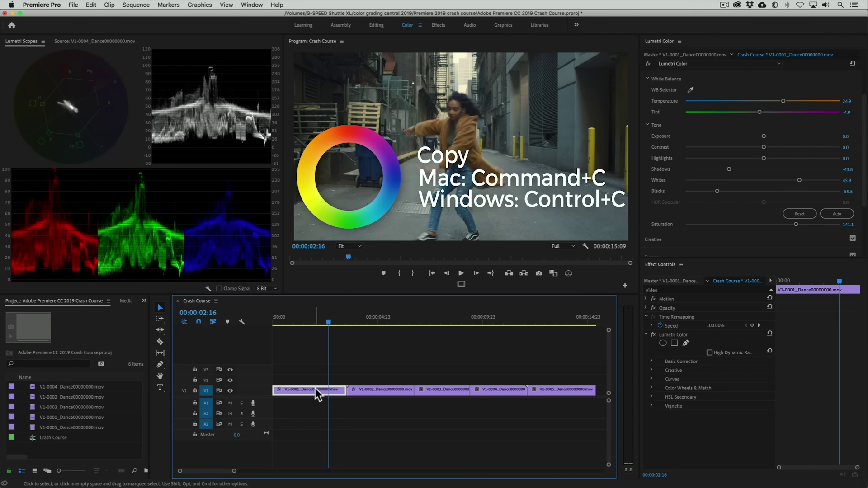
Paste the copied Lumetri Color attributes onto the third clip via Paste Attributes
click(393, 321)
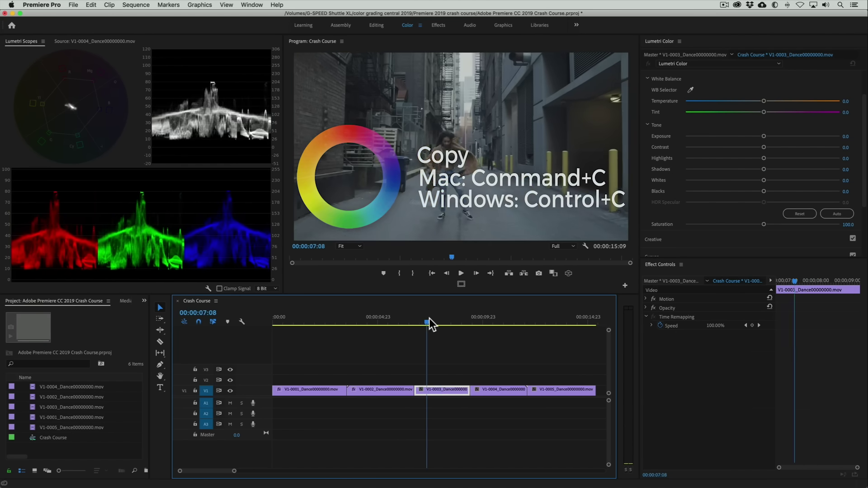
mouse_move(431, 320)
mouse_down()
mouse_move(443, 319)
mouse_move(435, 318)
mouse_up()
right_click(438, 389)
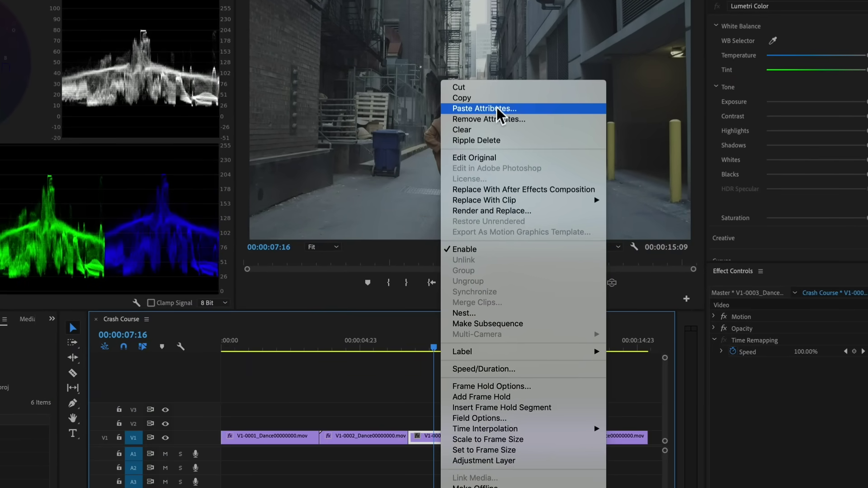
click(498, 108)
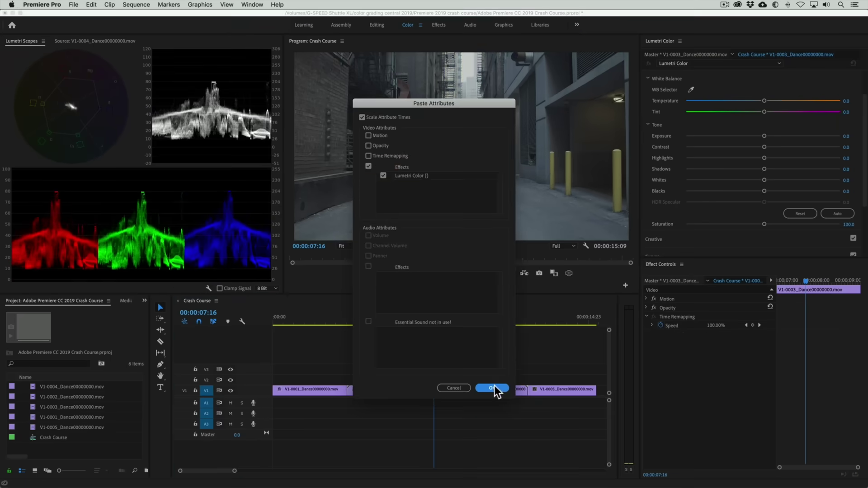
click(510, 434)
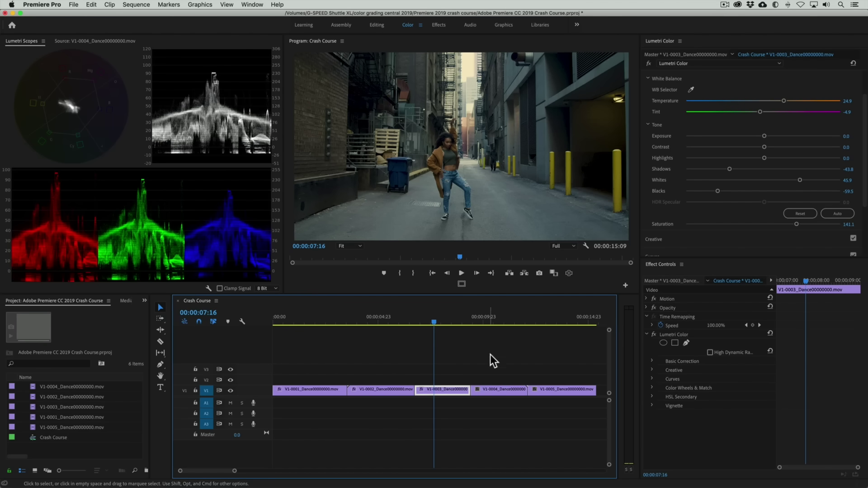
Turn on Comparison View with the reference at 00:00:02:00, shown as a split image
scroll(649, 210, down, 3)
click(649, 209)
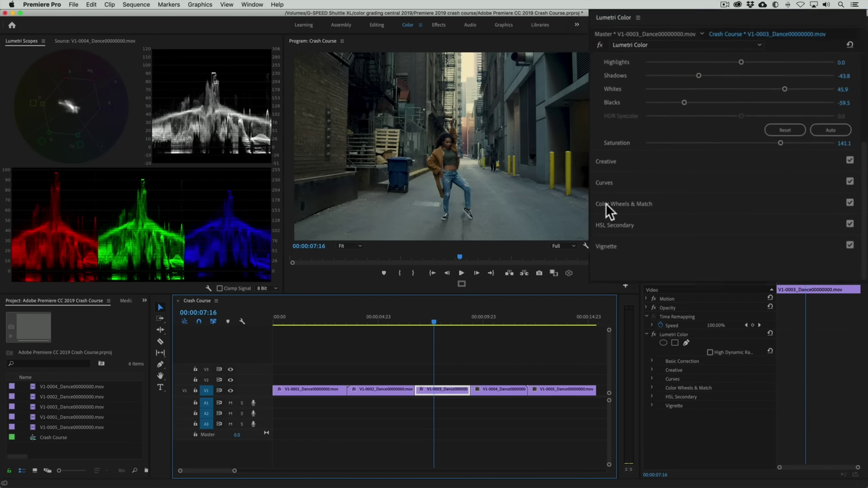
scroll(696, 116, up, 1)
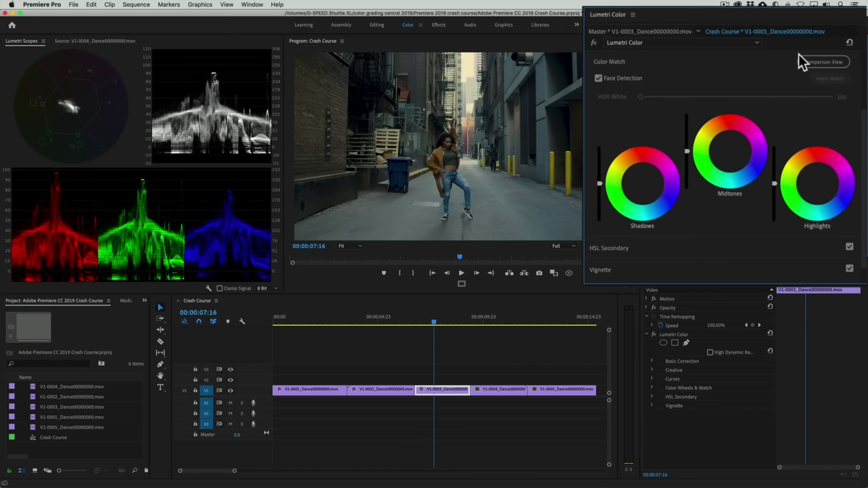
click(812, 60)
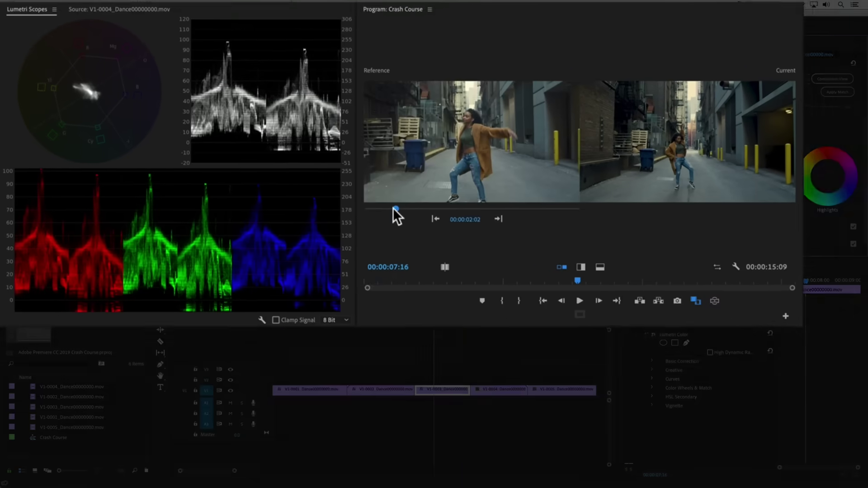
drag(324, 201, 344, 201)
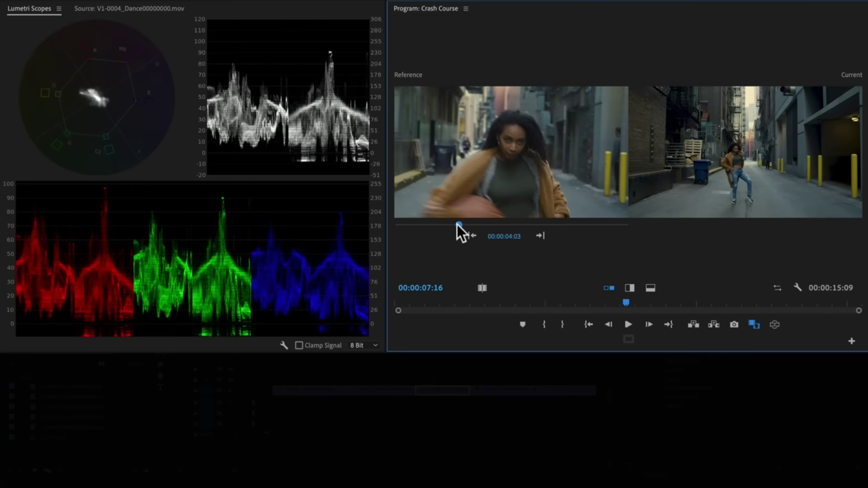
drag(454, 224, 428, 224)
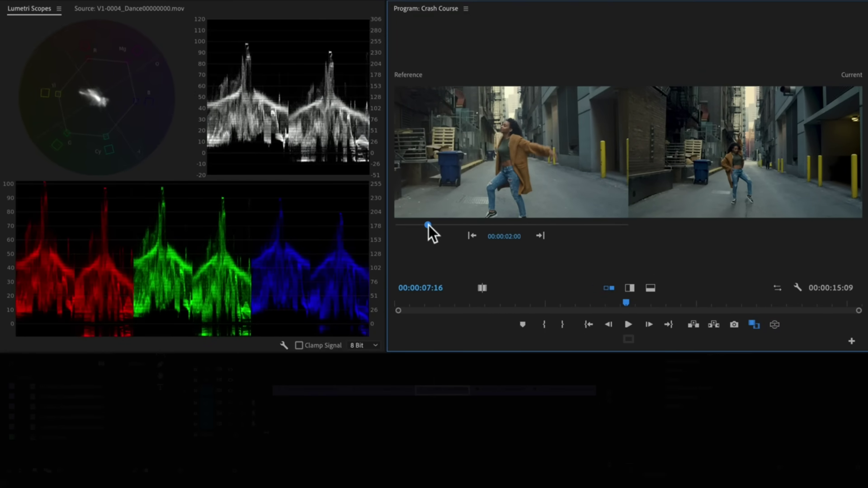
click(630, 286)
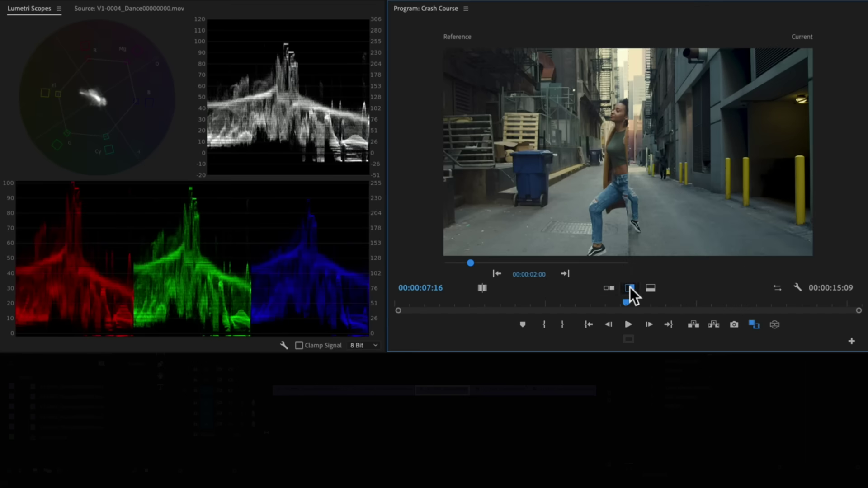
Switch the comparison from a horizontal split back to side-by-side reference and current frames
click(650, 287)
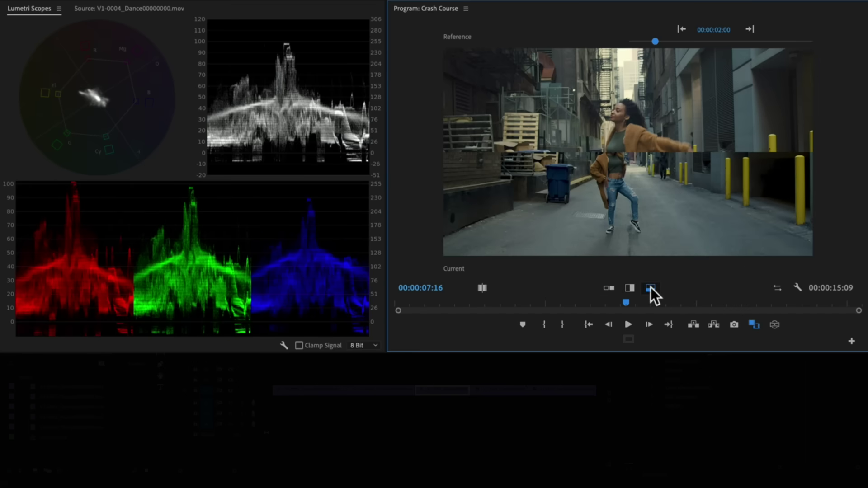
click(602, 286)
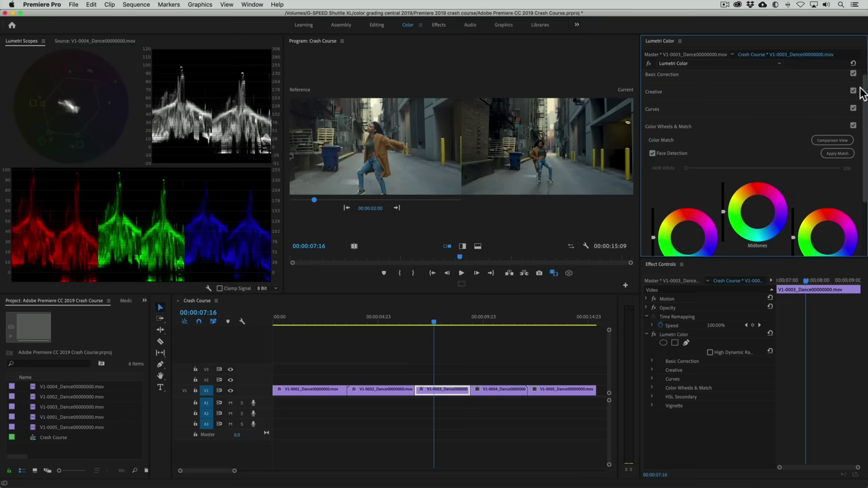
Raise the third clip's Exposure to 0.6 and lift its Blacks from -59.5 to -25.4
scroll(830, 72, up, 1)
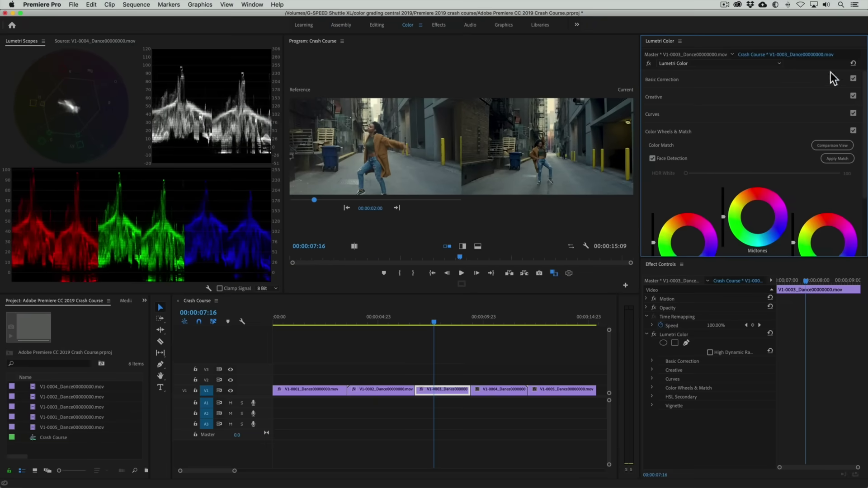
click(673, 80)
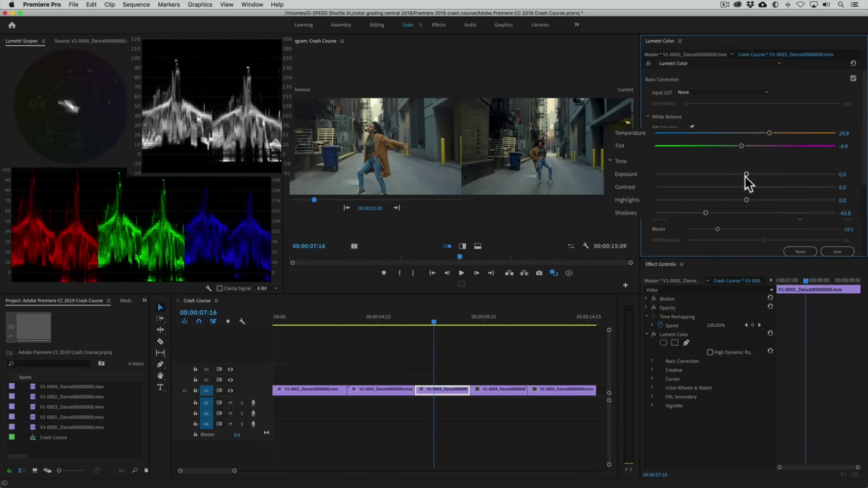
drag(762, 174, 770, 174)
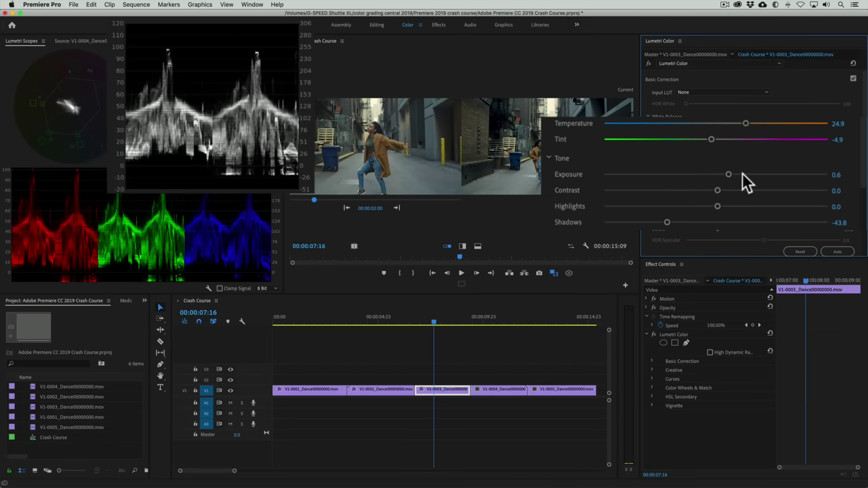
drag(862, 175, 863, 196)
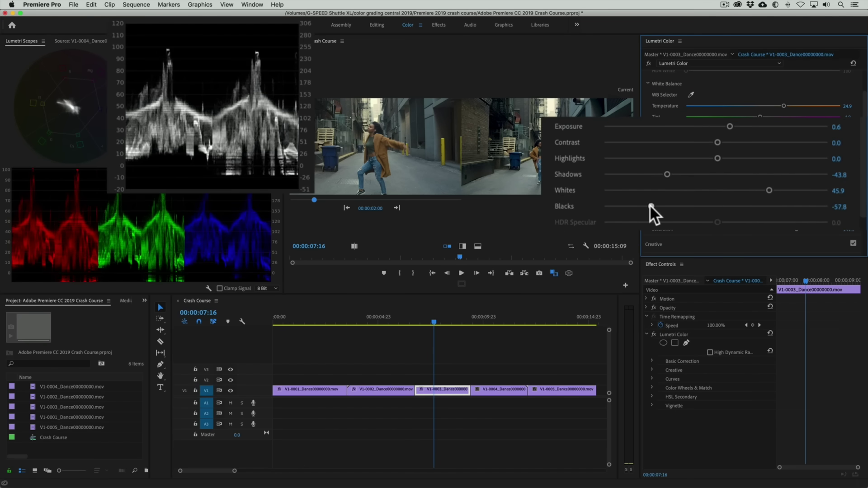
drag(649, 204, 687, 204)
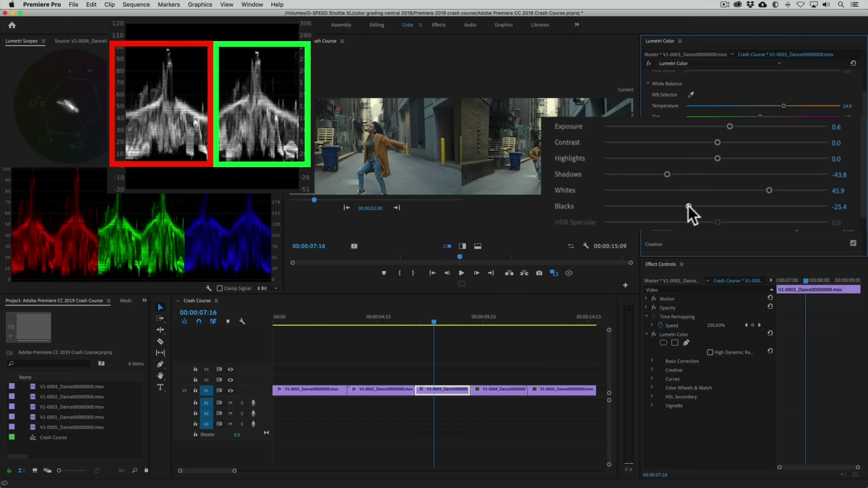
scroll(701, 204, down, 3)
Expand Color Wheels & Match and switch Comparison View off
click(703, 201)
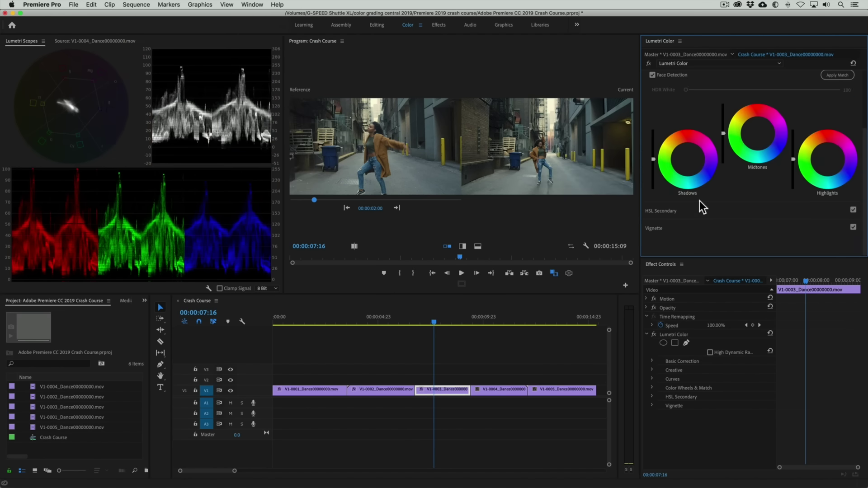
scroll(803, 122, up, 2)
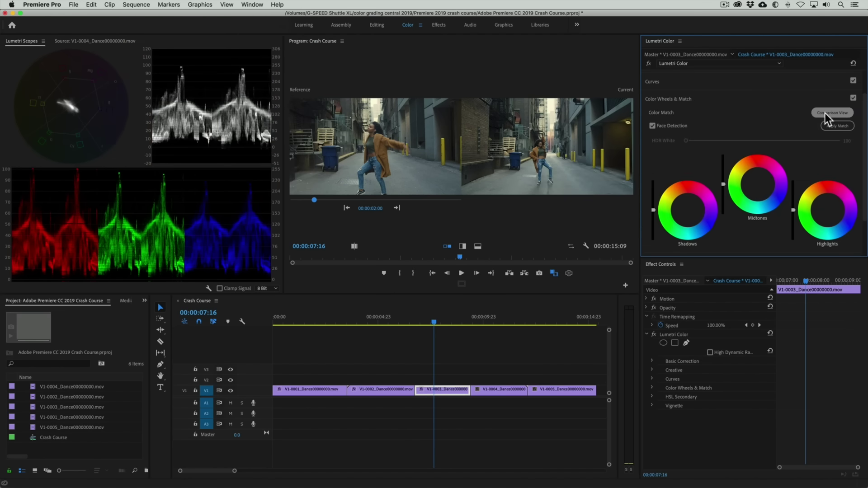
click(825, 113)
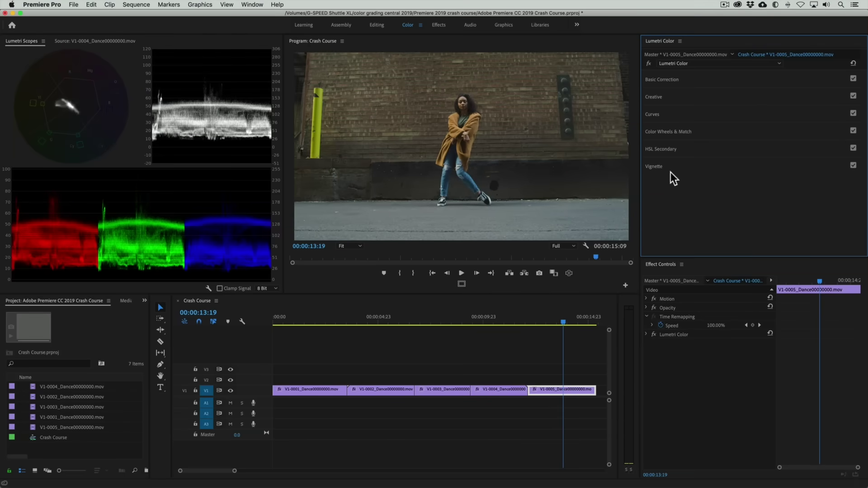
Key the yellow pole with the HSL Secondary eyedropper and preview it as a colour-on-grey matte
click(671, 151)
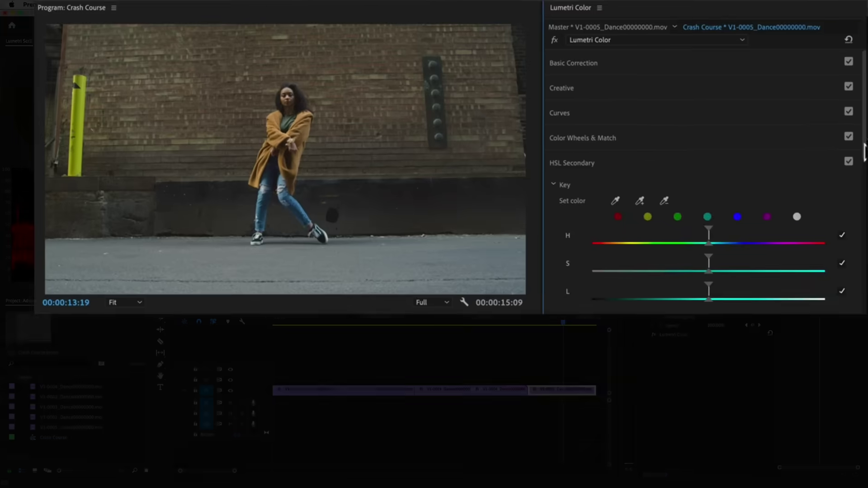
scroll(795, 135, down, 2)
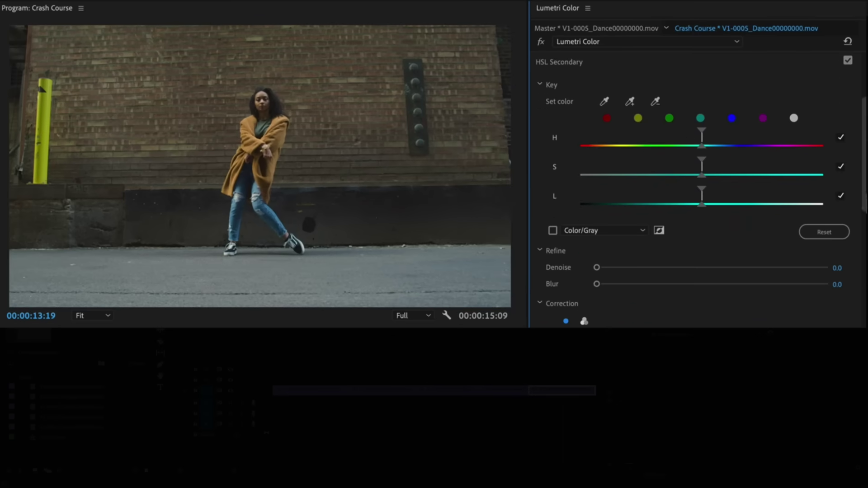
click(605, 100)
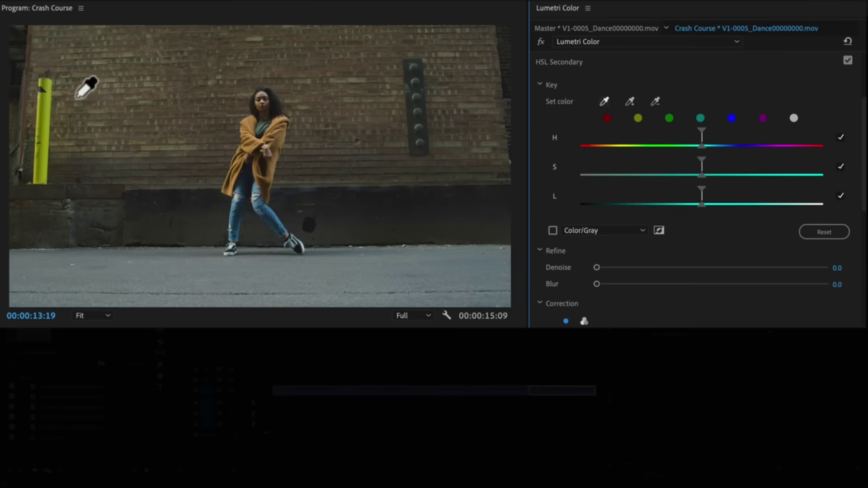
click(46, 111)
click(46, 146)
click(552, 229)
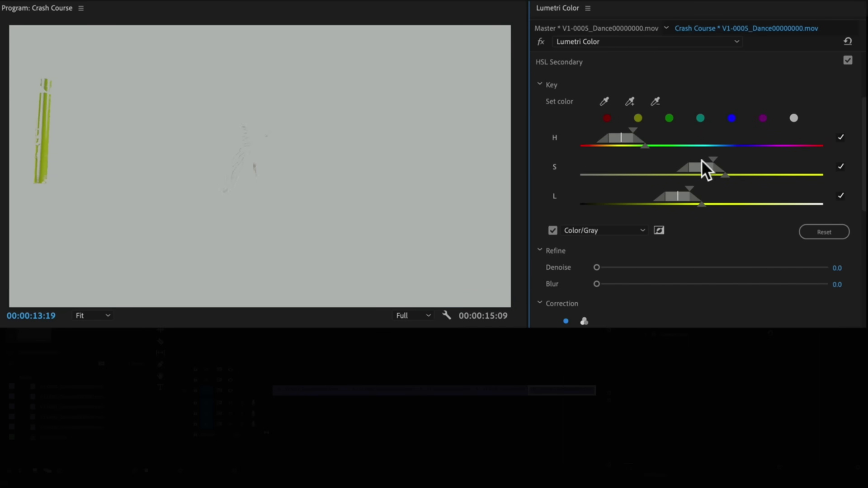
Refine the key's hue, saturation and lightness ranges and set Denoise to 17.0
drag(713, 159, 733, 159)
drag(701, 196, 676, 196)
drag(613, 137, 622, 137)
drag(735, 159, 743, 158)
drag(701, 186, 704, 187)
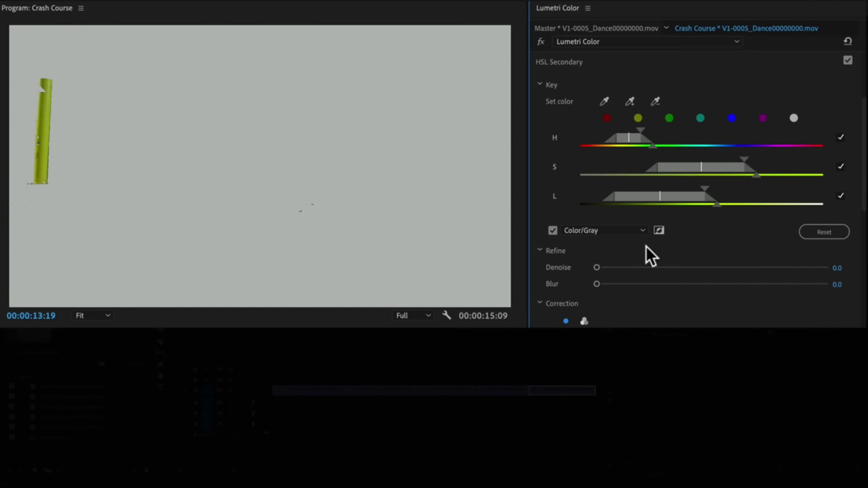
drag(596, 267, 635, 267)
Turn off the HSL Secondary Color/Gray matte preview to bring back the full-colour footage
click(551, 231)
drag(862, 180, 862, 271)
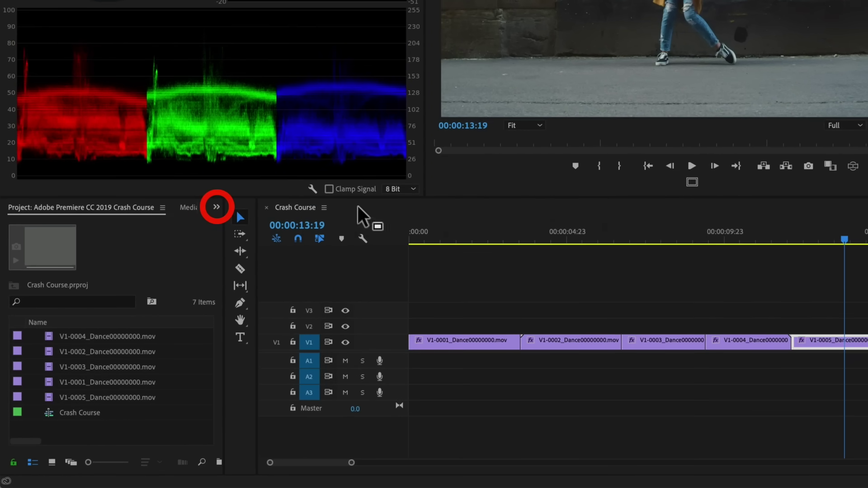
Search the Effects panel for 'lumetri color' and add a second Lumetri Color to clip V1-0005
click(215, 206)
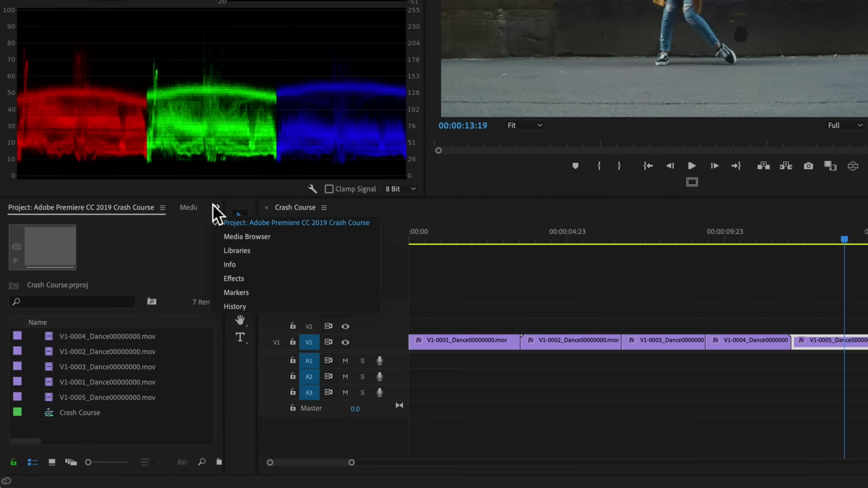
click(235, 277)
click(75, 223)
text(lumetri color)
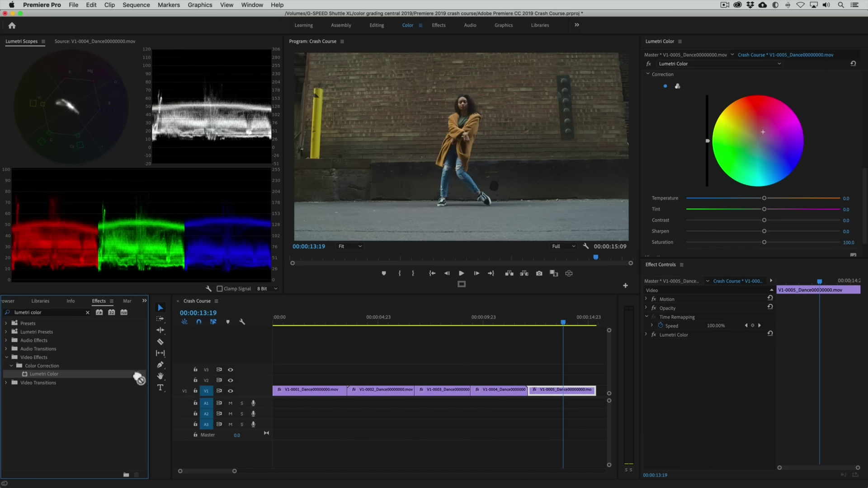
drag(140, 378, 645, 357)
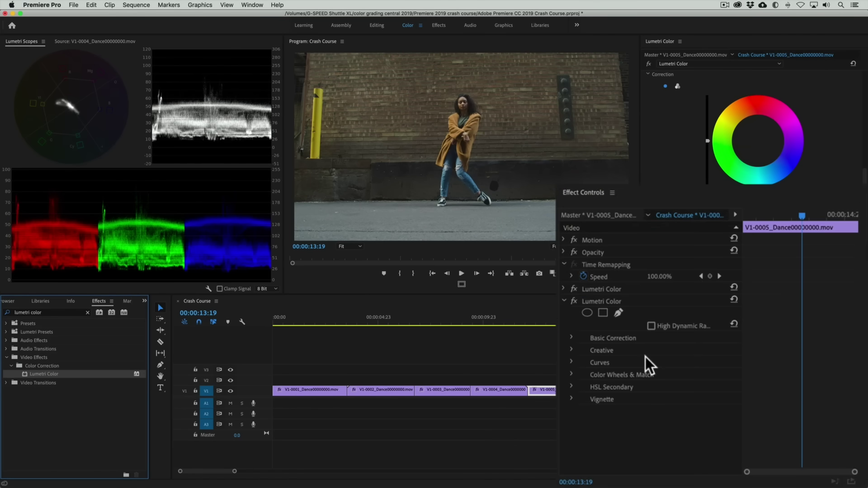
Add an elliptical mask shaped into a circle around the dancer's head, feathered to 66
click(587, 312)
drag(469, 150, 475, 104)
drag(465, 55, 465, 91)
drag(465, 149, 465, 124)
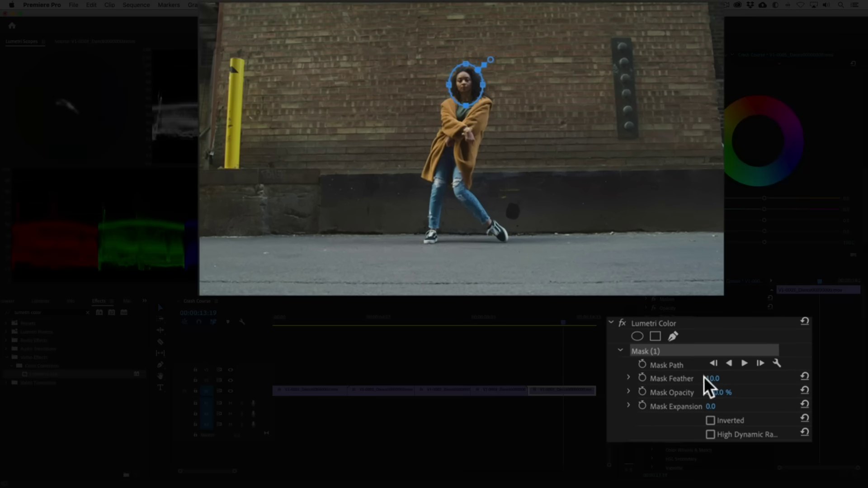
drag(707, 384, 737, 384)
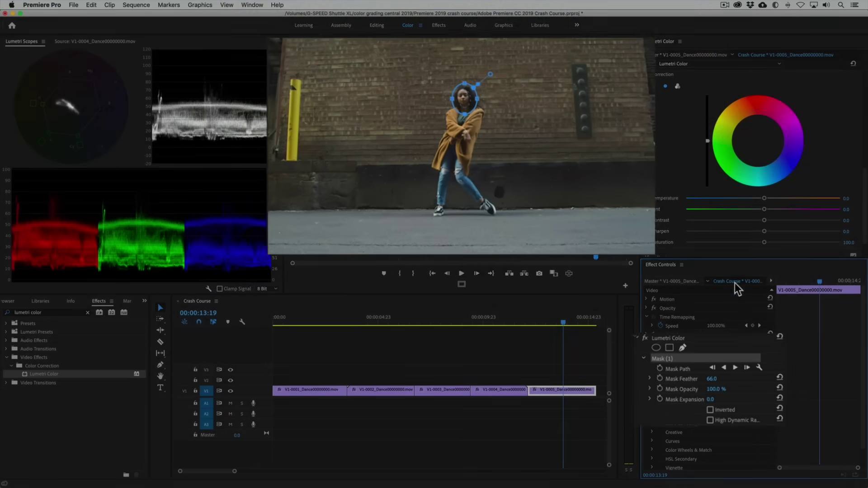
Expand Basic Correction and raise Shadows to 17.8 inside the head mask
scroll(692, 181, down, 5)
scroll(692, 180, up, 2)
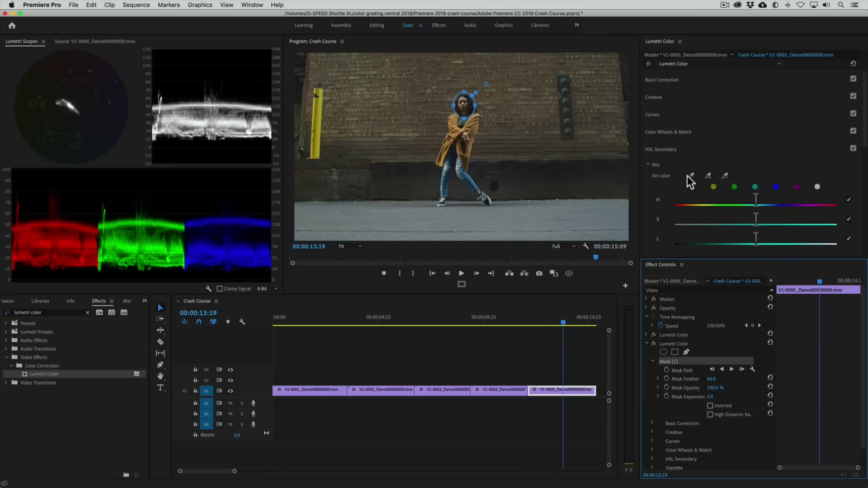
click(660, 80)
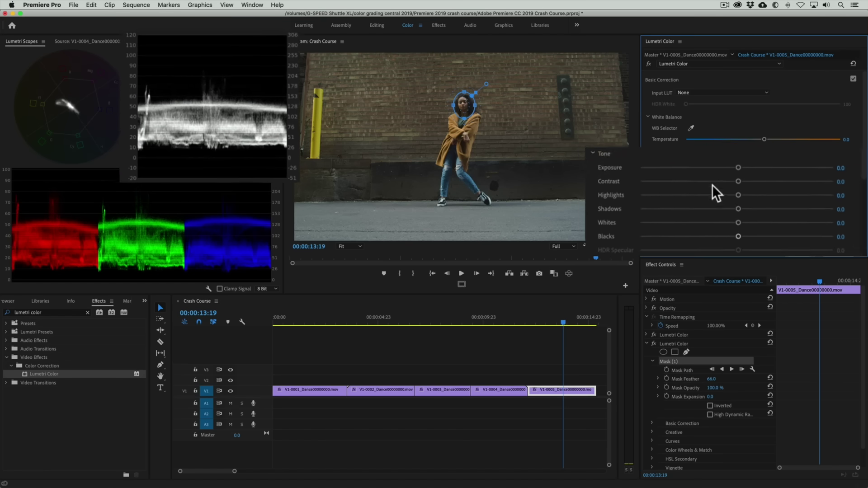
drag(712, 210, 742, 194)
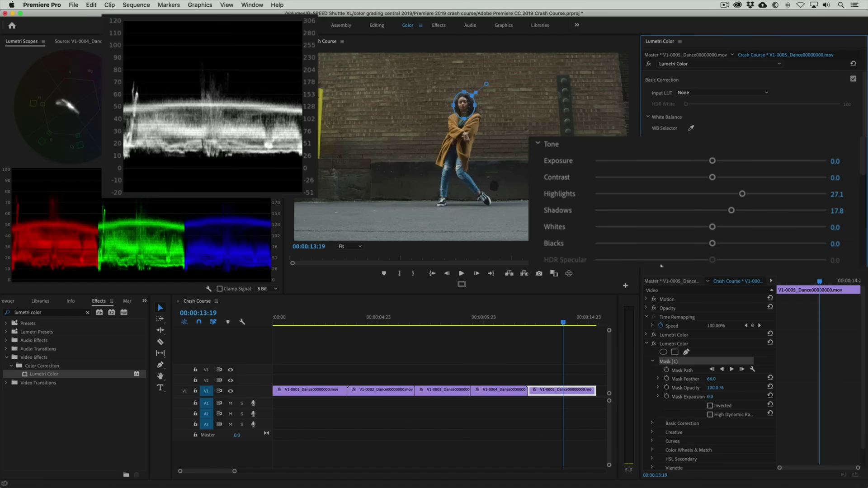
Set Highlights to 27.1 inside the head mask and play the clip to review the grade
click(558, 322)
key(space)
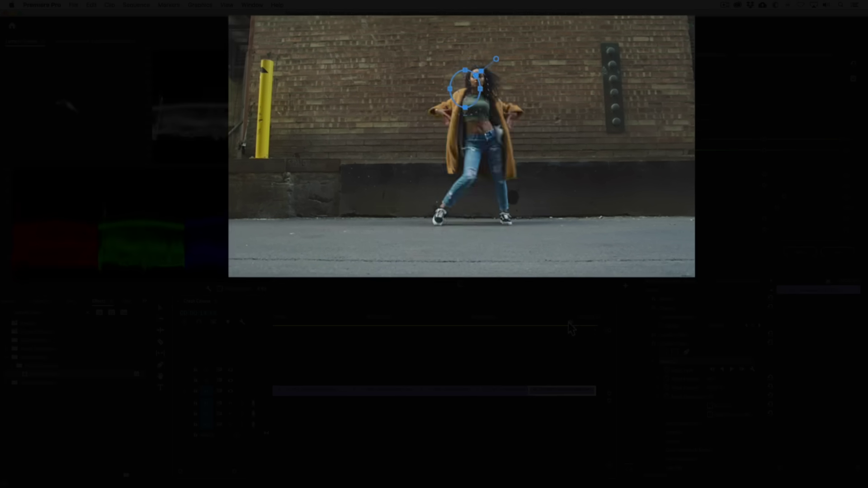
drag(543, 321, 529, 322)
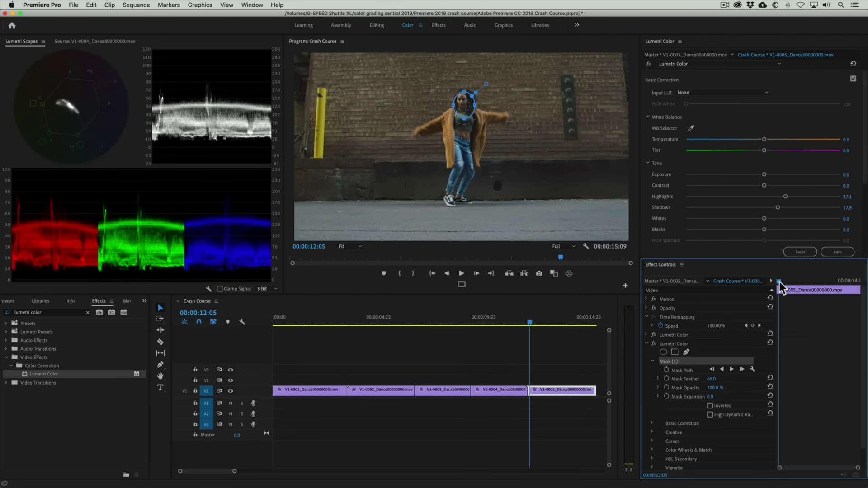
Track the head mask forward from the fifth clip's start and scrub back to check it
drag(779, 281, 777, 281)
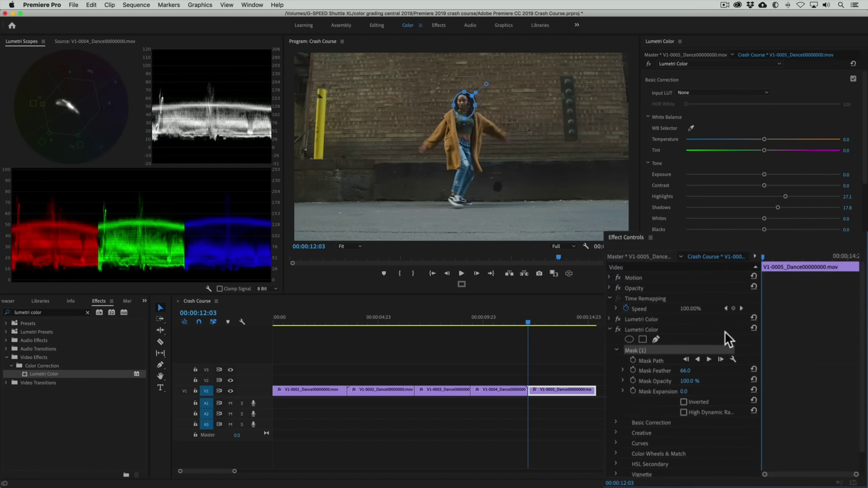
click(696, 350)
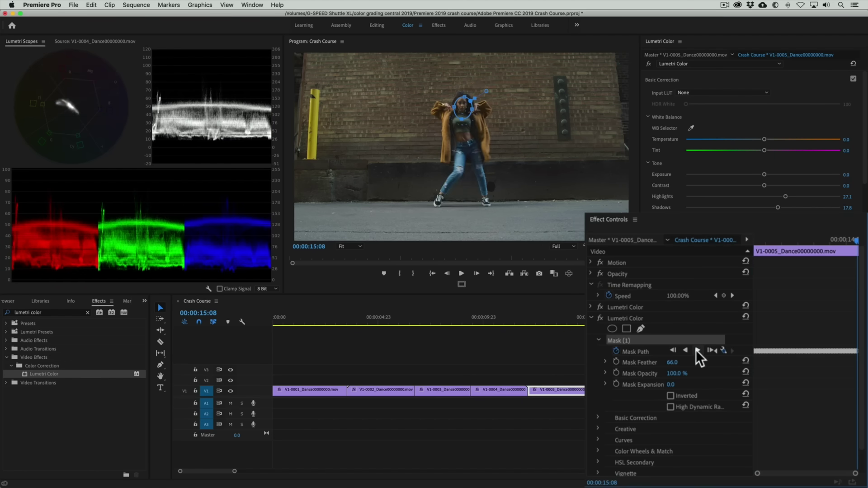
drag(855, 240, 750, 243)
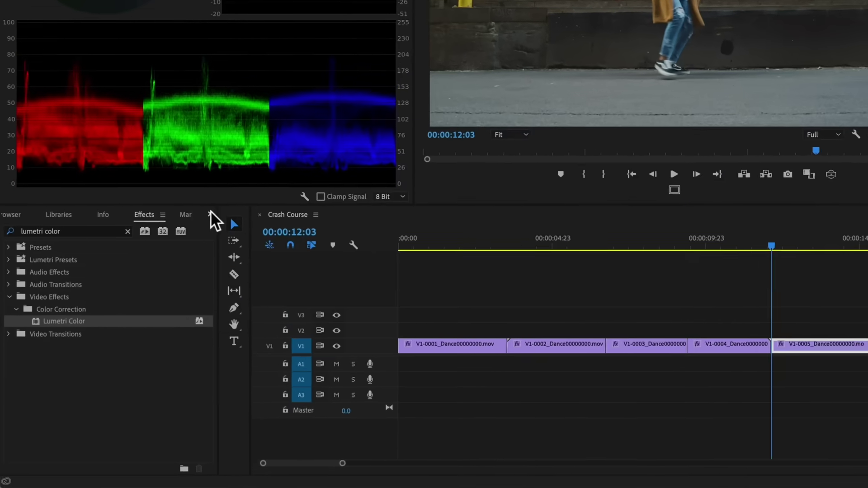
Create a new 1920×1080 Adjustment Layer from the Project panel
click(144, 299)
click(226, 218)
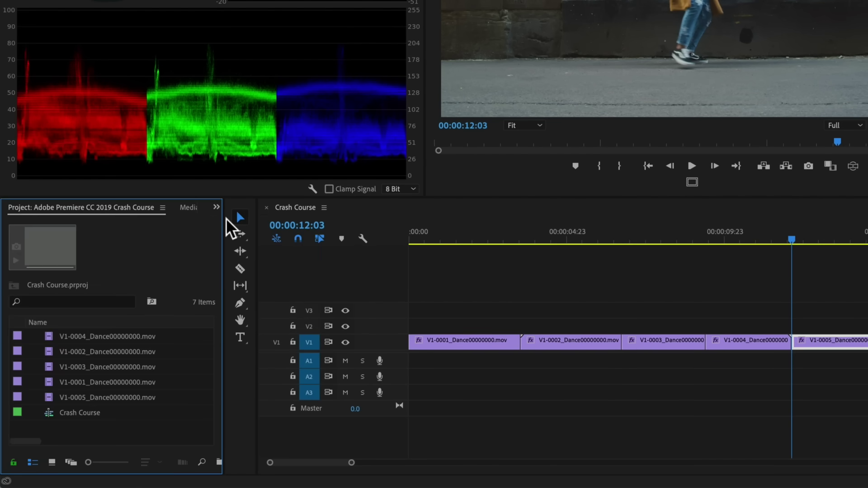
right_click(124, 427)
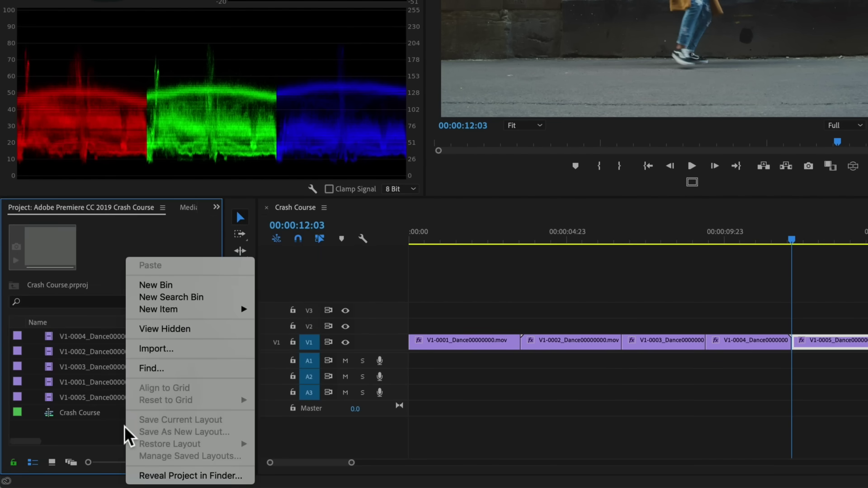
mouse_move(174, 312)
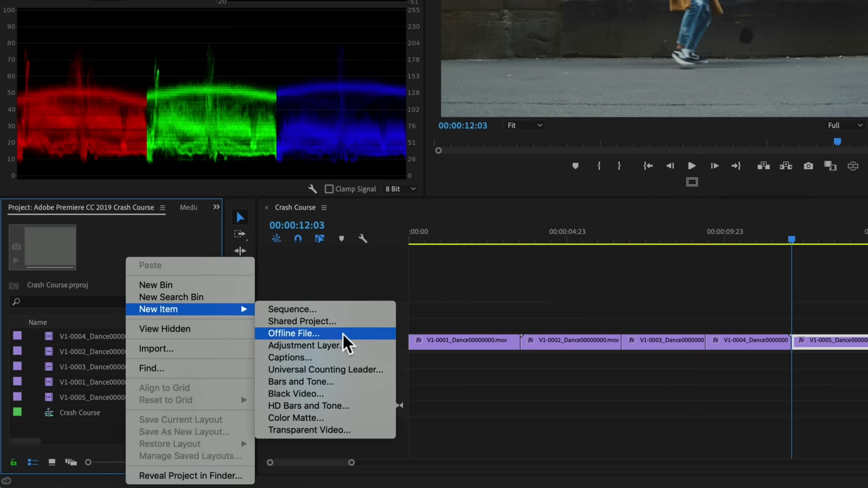
click(356, 344)
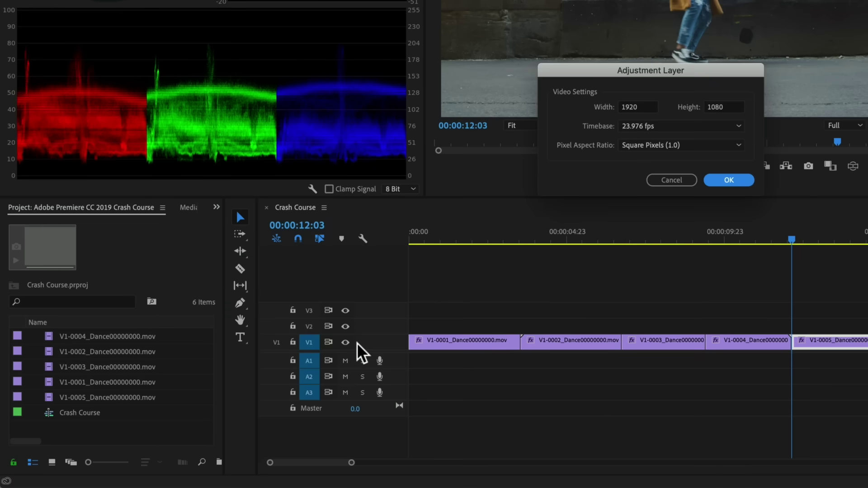
click(720, 181)
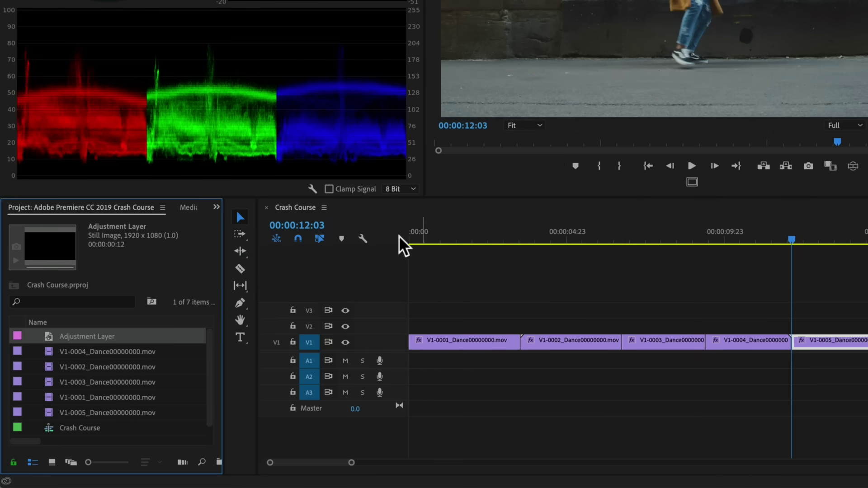
Place the Adjustment Layer on V2 at the sequence start and extend it to the sequence end
drag(50, 337, 422, 327)
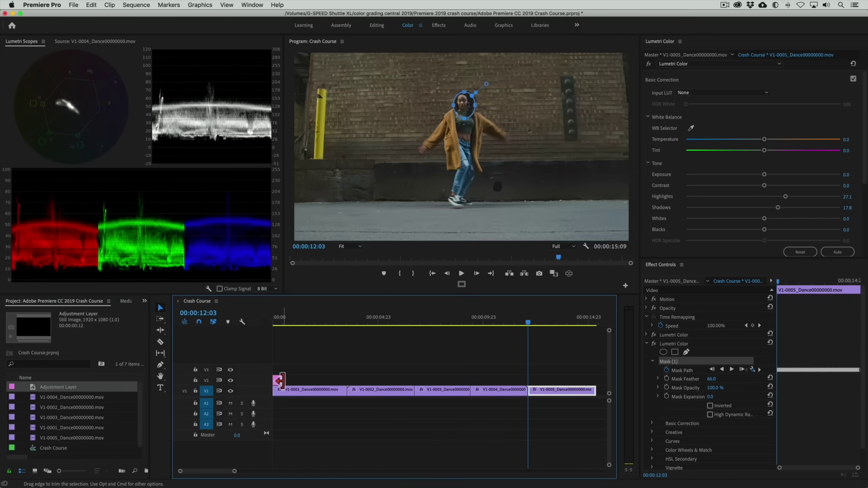
drag(278, 381, 592, 379)
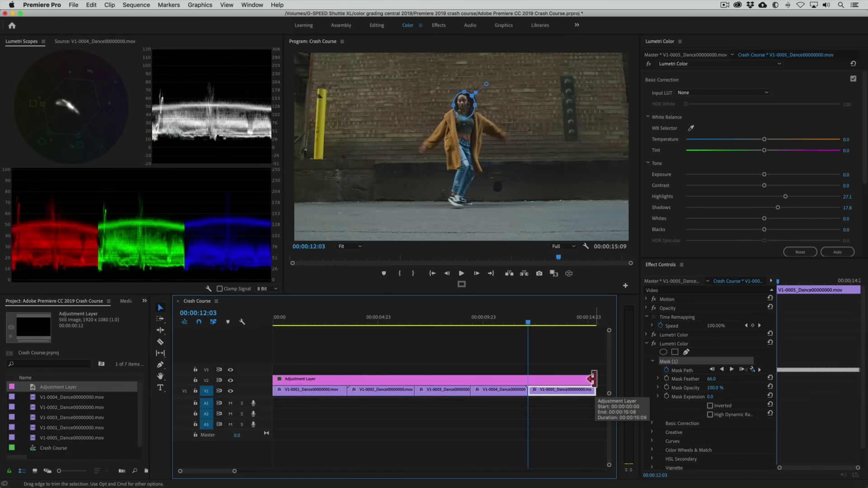
drag(407, 322, 339, 321)
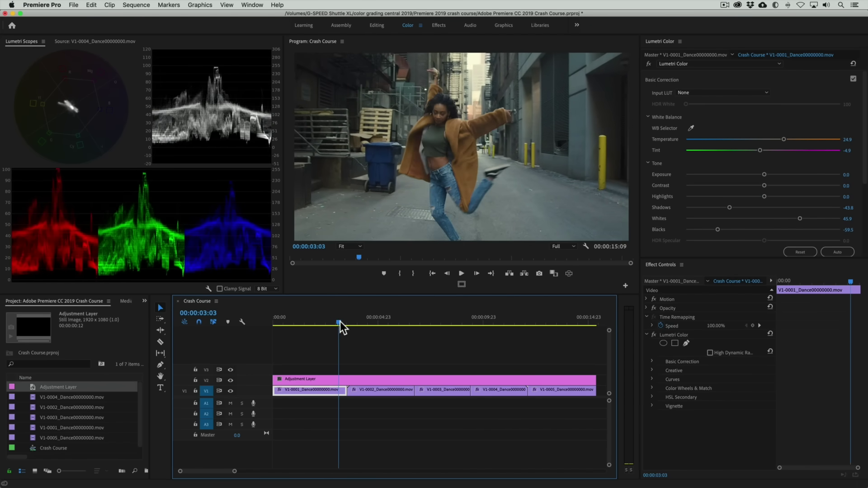
Select the Adjustment Layer, collapse Basic Correction, and expand Curves to show the RGB curve
click(343, 379)
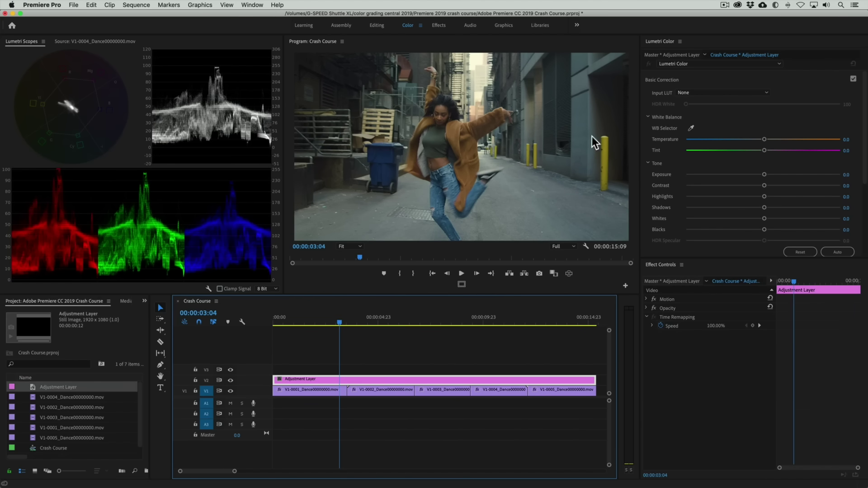
click(653, 80)
click(660, 114)
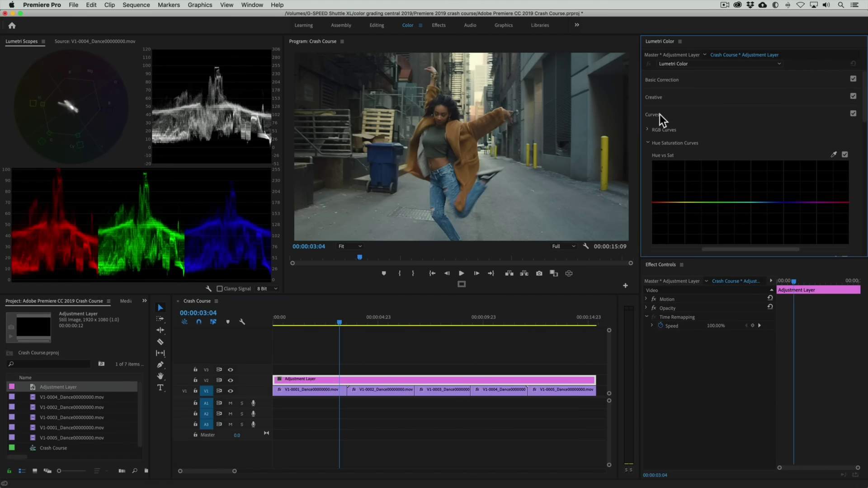
click(647, 129)
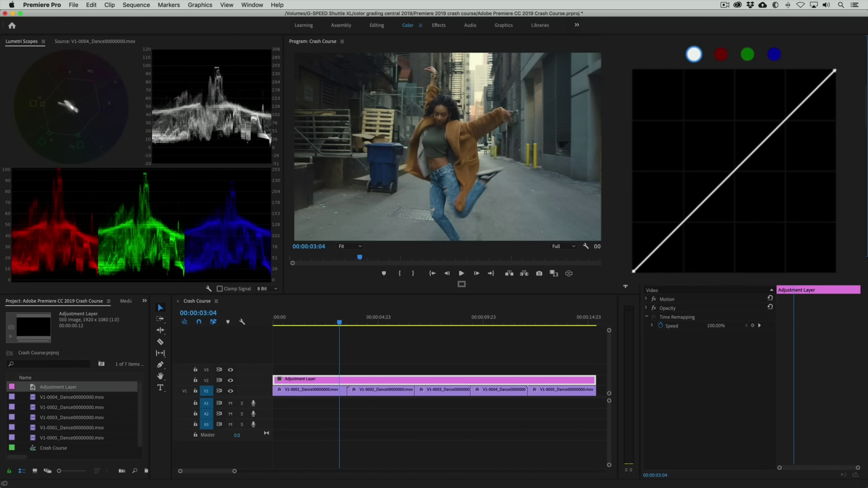
Bend the Adjustment Layer's RGB curve into a gentle S with a lifted midtone point and a shadow point
click(732, 171)
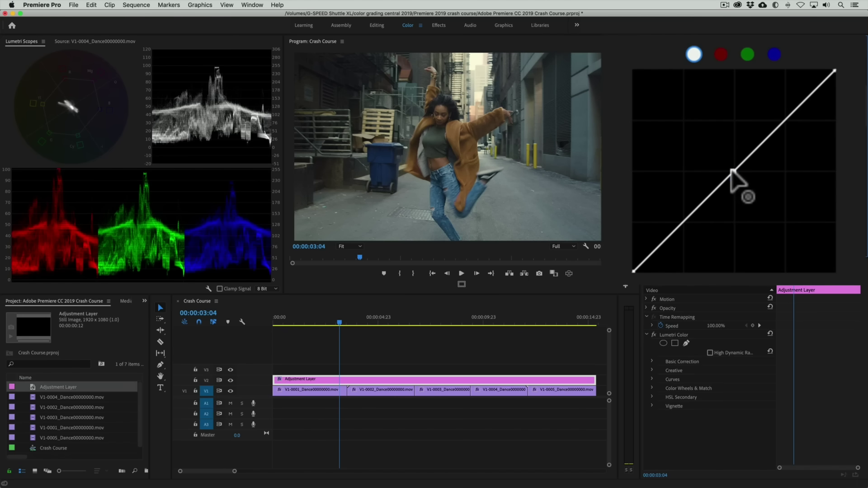
drag(732, 171, 727, 167)
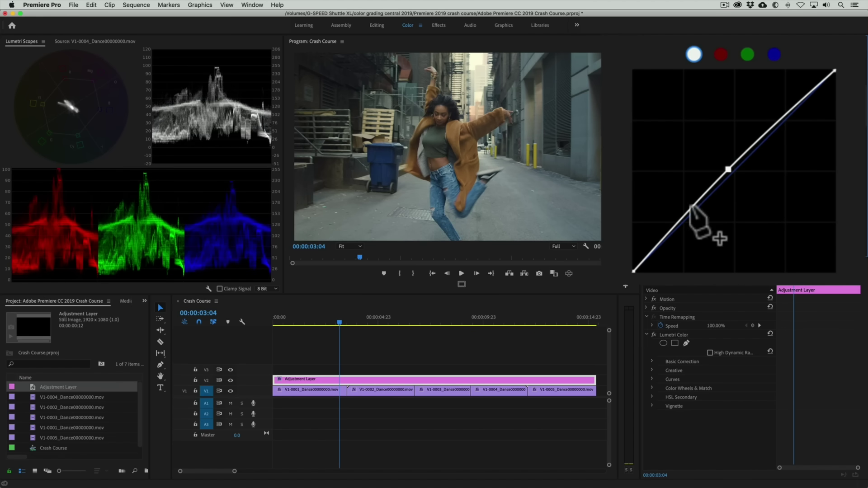
drag(693, 212, 697, 209)
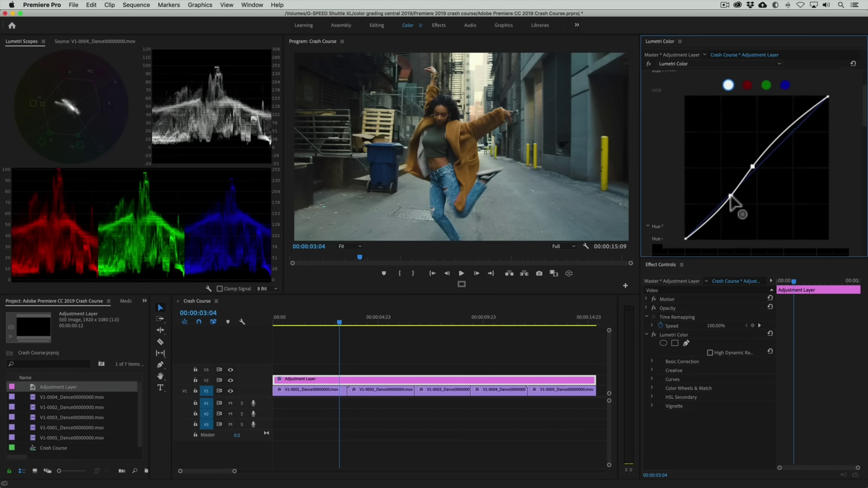
Expand HSL Secondary, sample the dancer's skin with the eyedropper, and enable the Color/Gray preview
scroll(738, 186, down, 10)
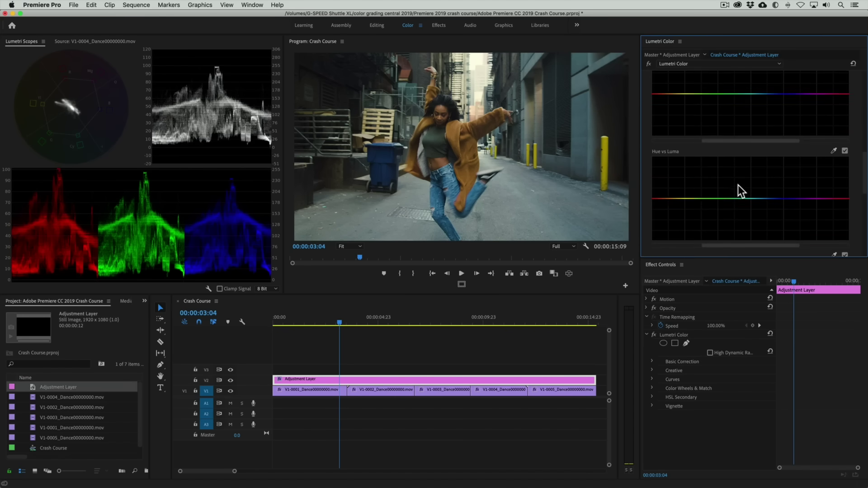
scroll(738, 185, down, 5)
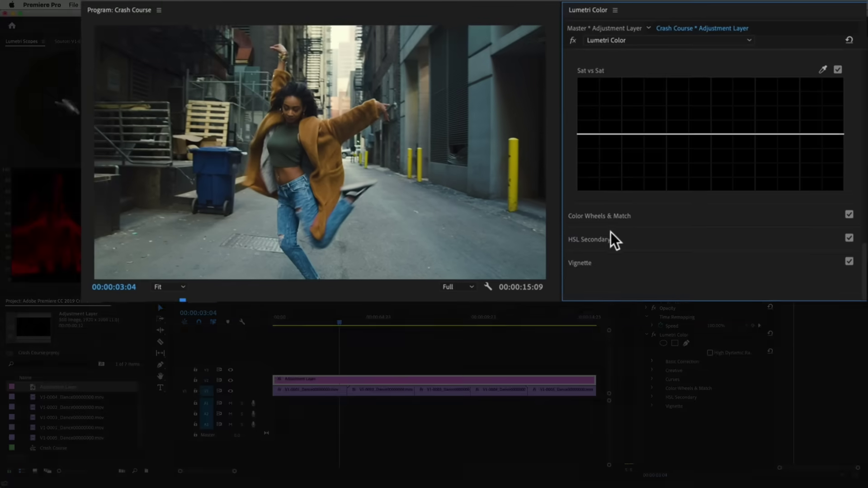
click(673, 195)
scroll(583, 259, up, 6)
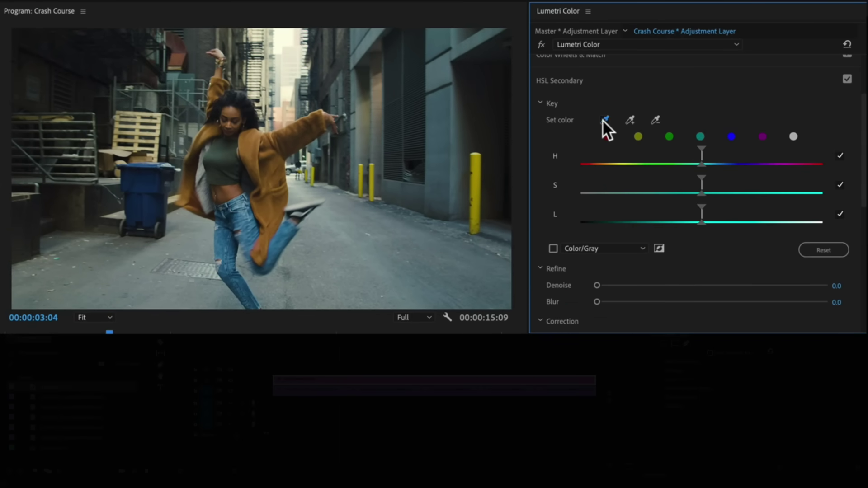
click(603, 120)
click(229, 110)
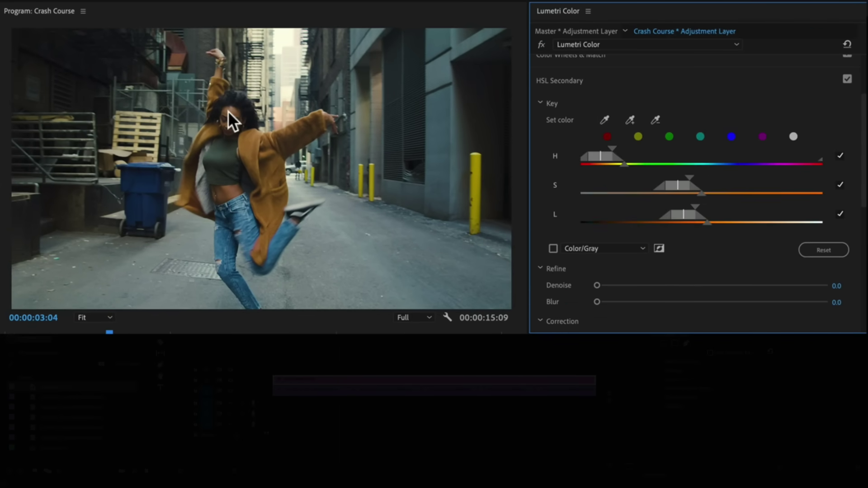
click(553, 248)
Refine the key's hue, saturation and luminance ranges to cover the dancer's orange-brown tones
drag(590, 168, 597, 154)
drag(703, 179, 756, 177)
drag(696, 207, 716, 214)
drag(621, 213, 620, 213)
drag(598, 154, 594, 153)
drag(636, 213, 629, 184)
Set Denoise 22.5 and Blur 7.0, invert the mask, and turn off Color/Gray
drag(596, 286, 639, 286)
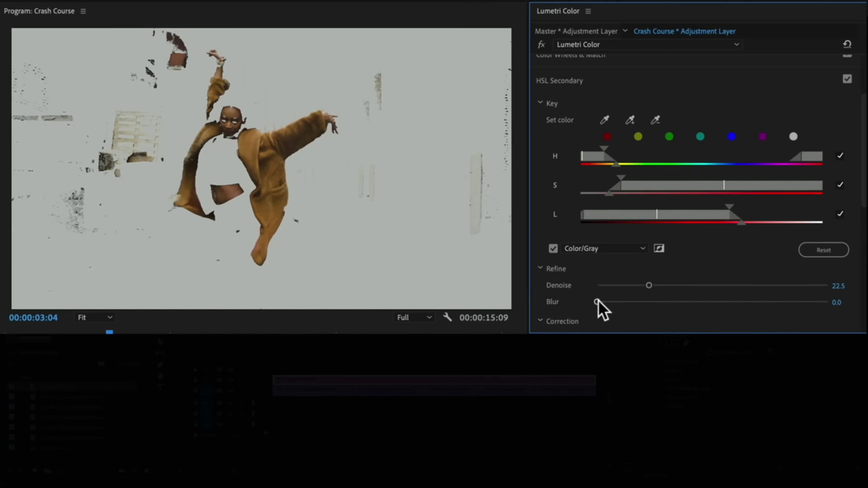
drag(600, 301, 653, 302)
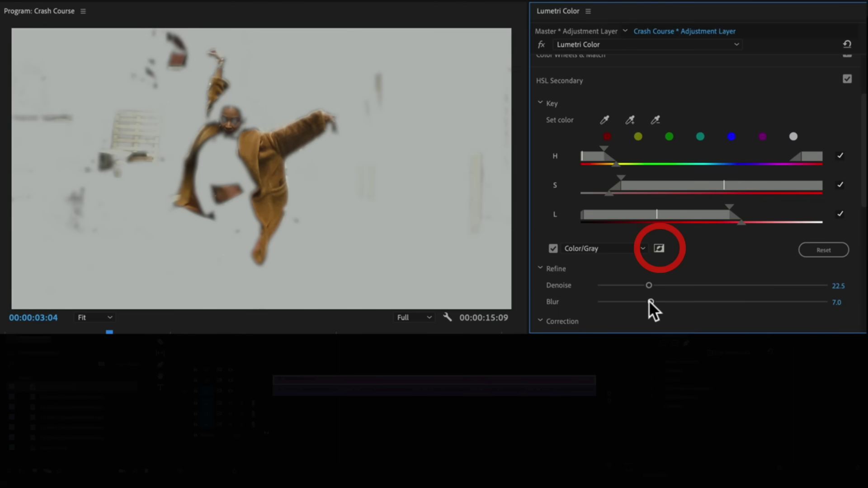
click(659, 248)
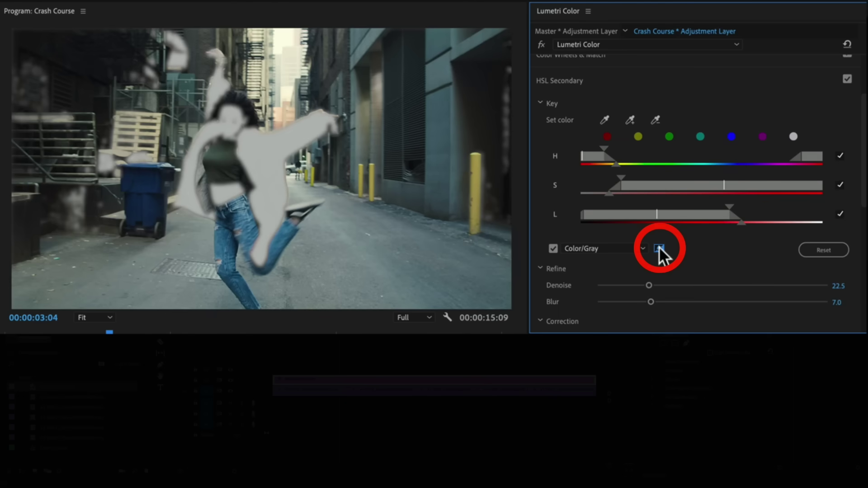
click(551, 247)
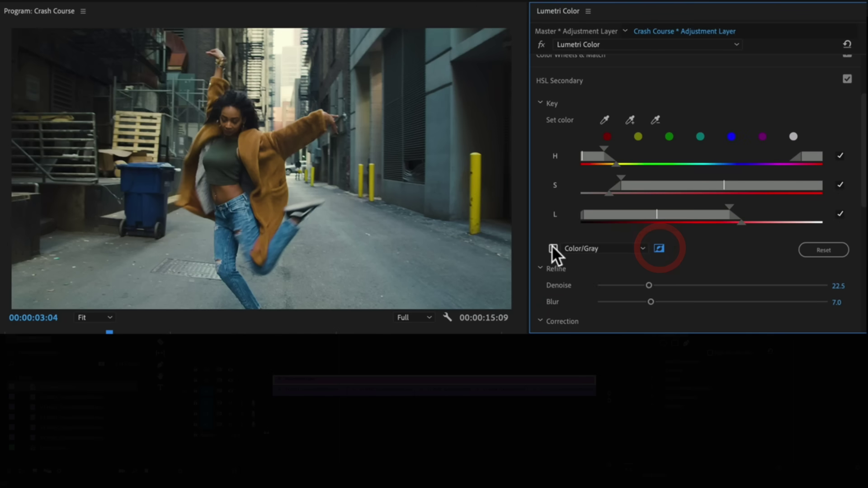
scroll(817, 188, down, 10)
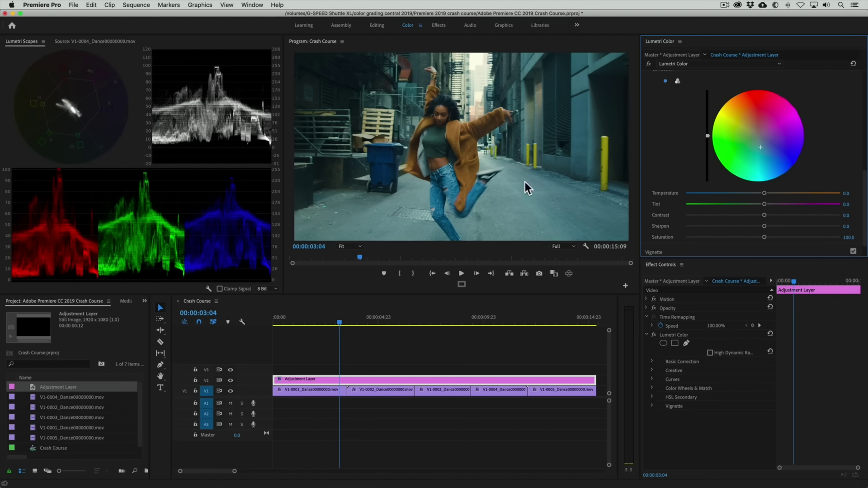
Show the overflow list of panels next to the Project and Media Browser tabs
click(145, 301)
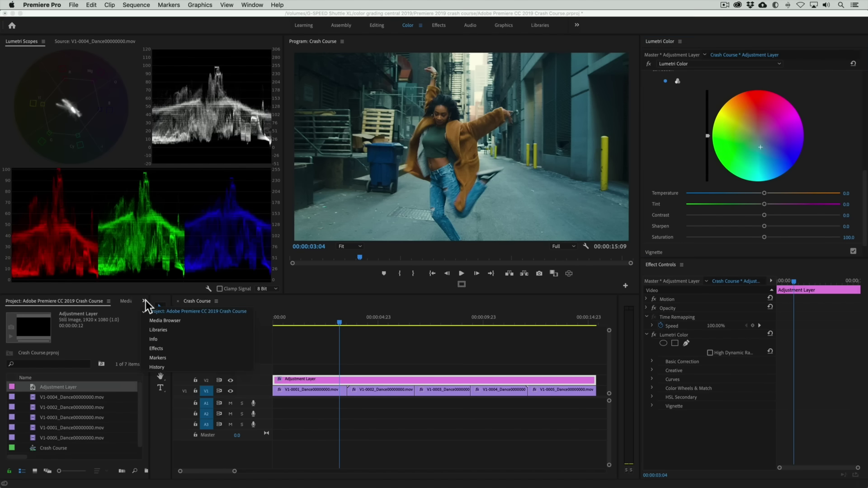
Add another Lumetri Color from the Effects panel to the Adjustment Layer and reveal its Luma vs Sat curve
click(153, 351)
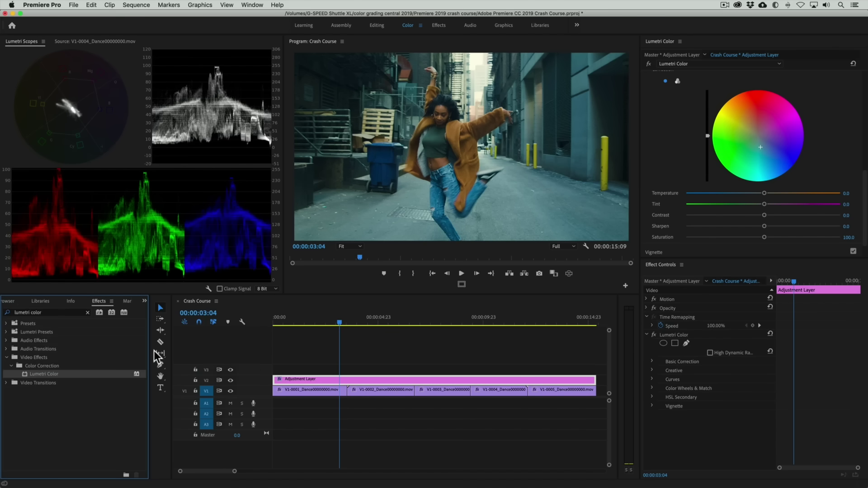
drag(23, 375, 693, 422)
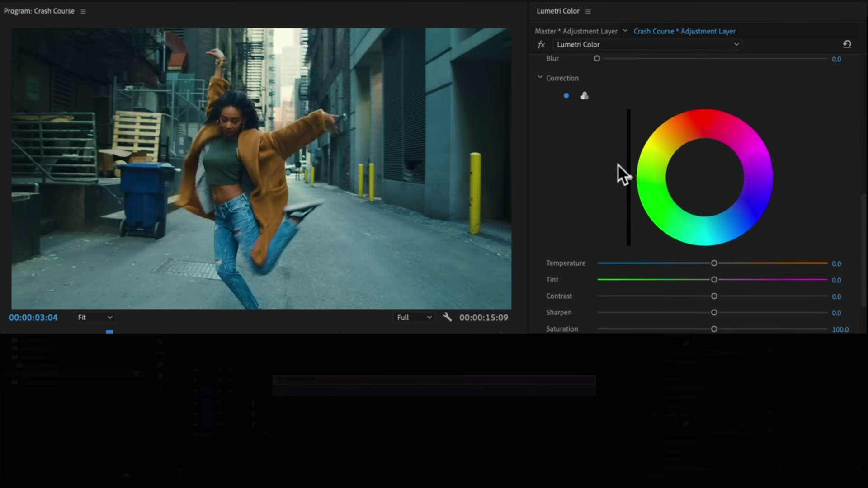
scroll(685, 151, down, 5)
click(579, 120)
scroll(580, 117, down, 5)
scroll(579, 118, down, 8)
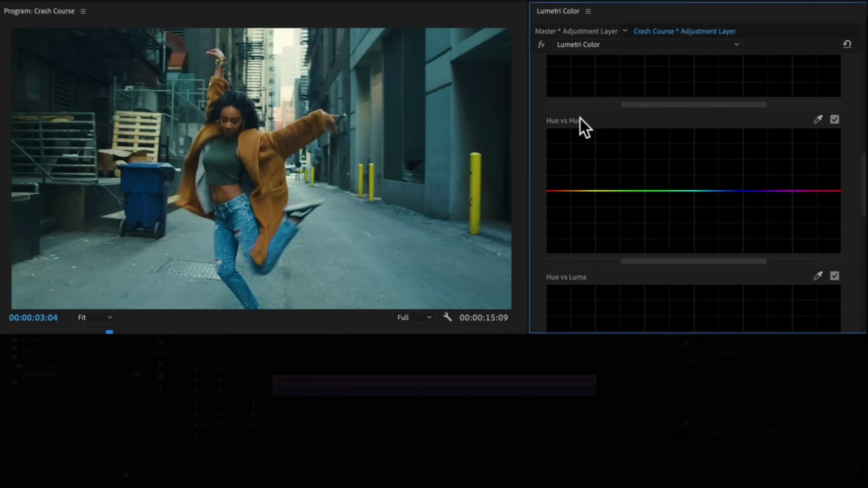
scroll(579, 118, down, 2)
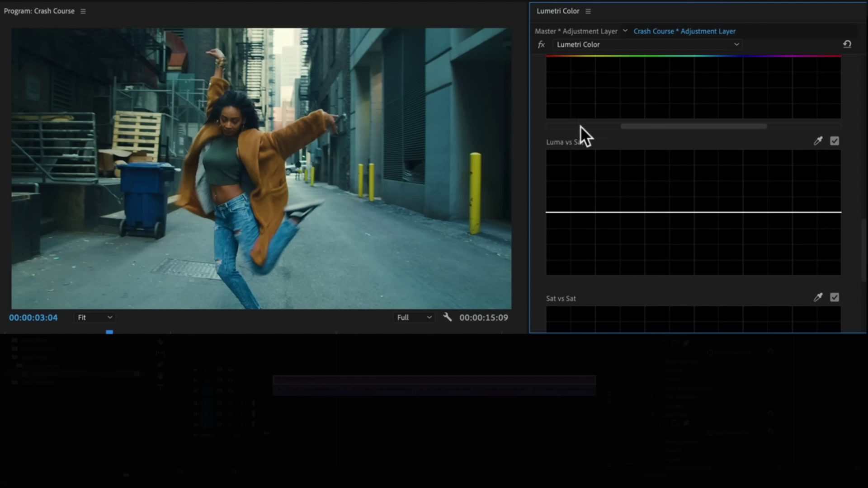
Add a Luma vs Sat point and pull shadow saturation down to zero
click(601, 211)
drag(558, 261, 547, 274)
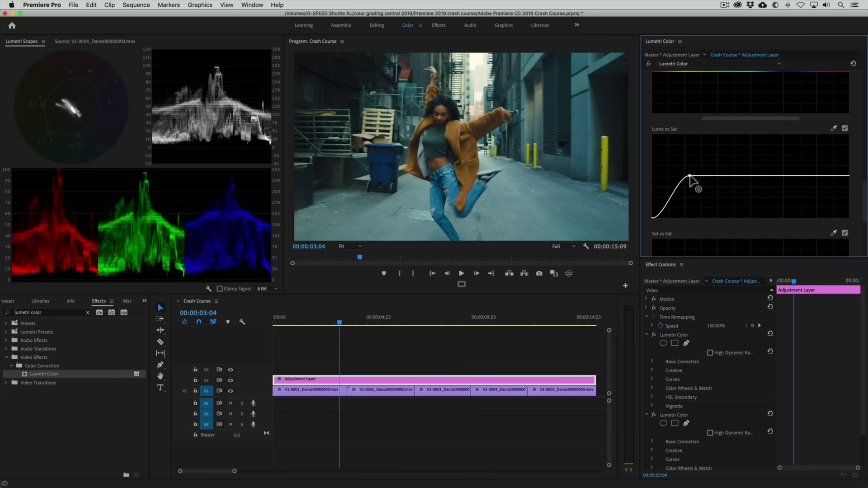
drag(690, 177, 691, 177)
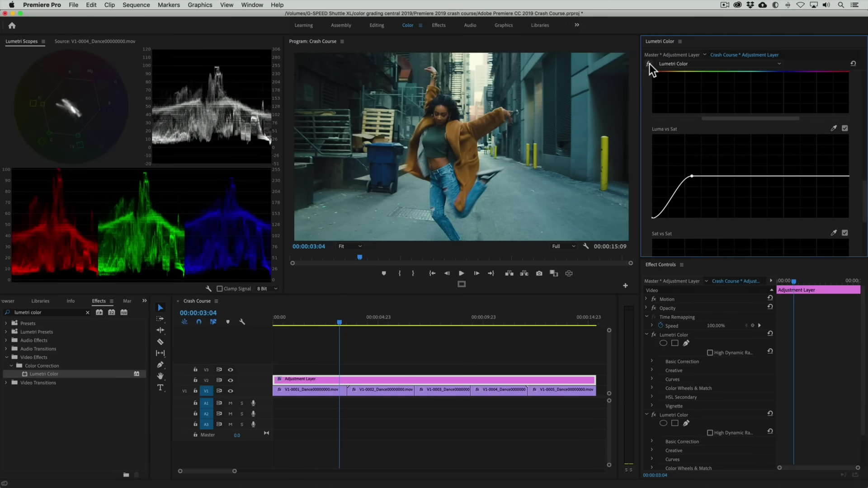
Sample the yellow poles and raise a Hue vs Hue bump there, then collapse the first Lumetri Color
scroll(673, 83, up, 4)
scroll(672, 83, up, 4)
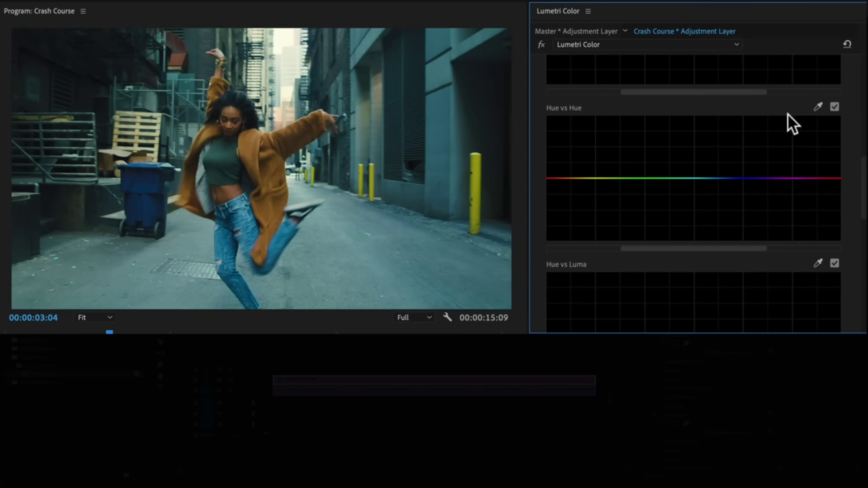
click(819, 107)
drag(600, 178, 619, 178)
click(583, 178)
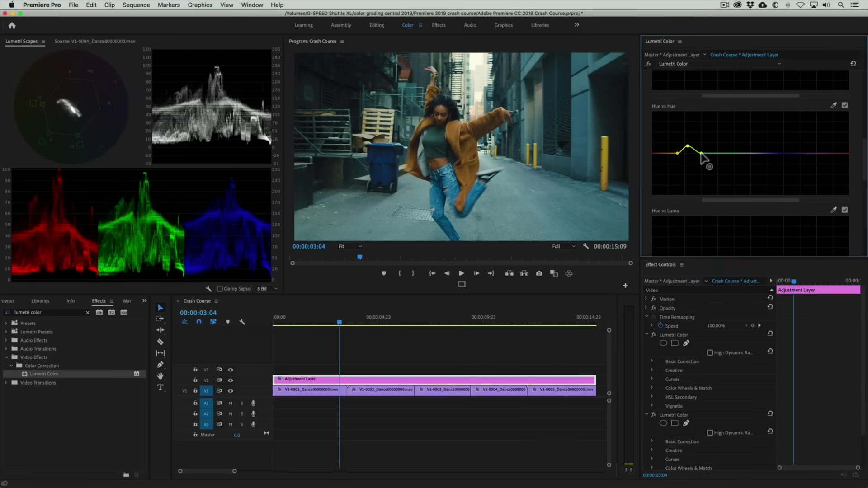
click(647, 334)
Add a third Lumetri Color to the adjustment layer with the 3Strip look at Intensity 29.6
click(645, 344)
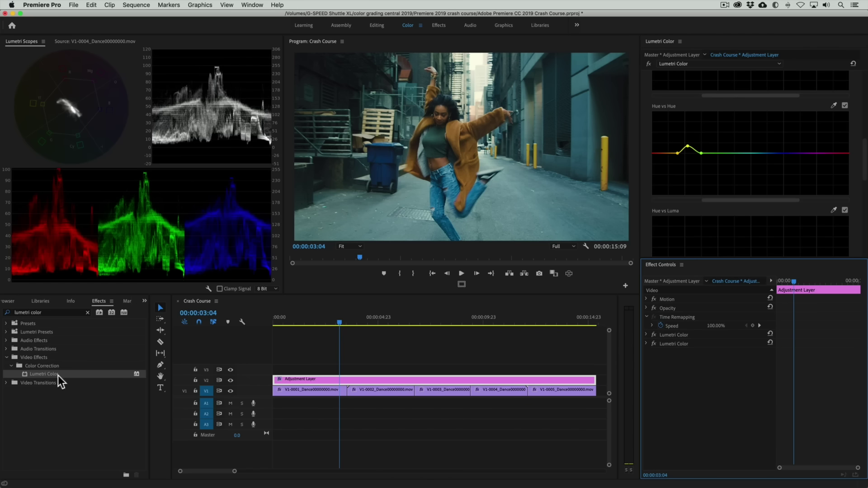
drag(24, 375, 405, 379)
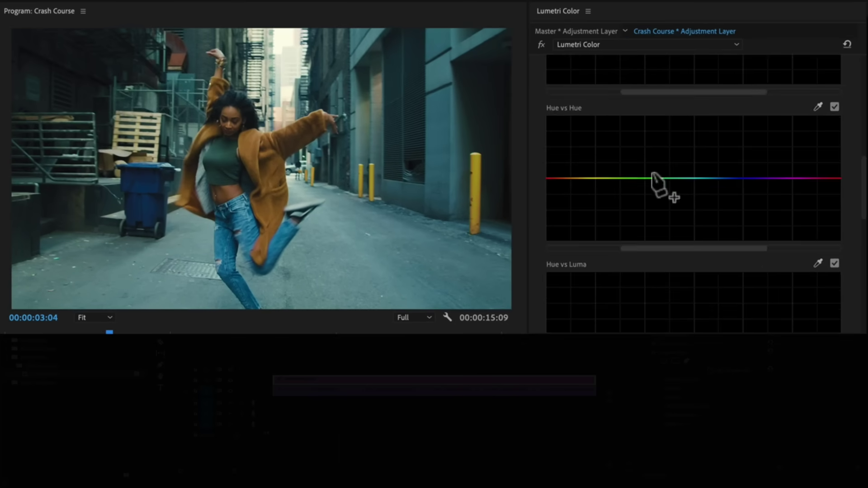
scroll(687, 154, up, 10)
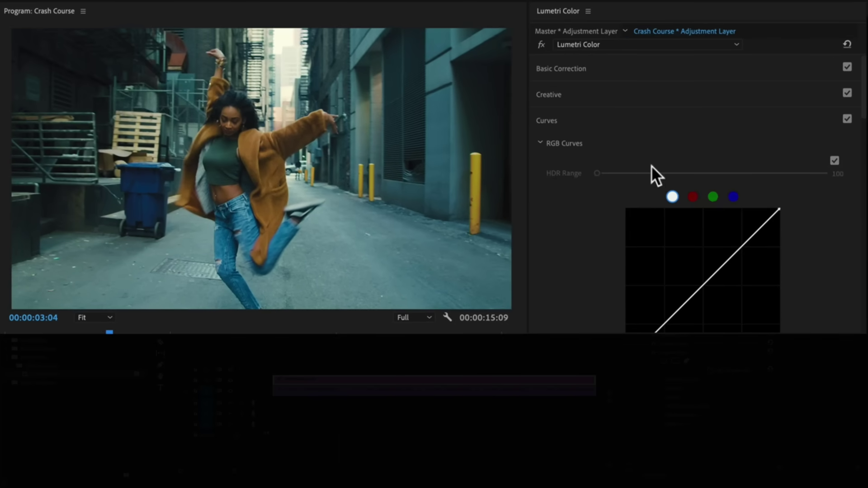
click(587, 95)
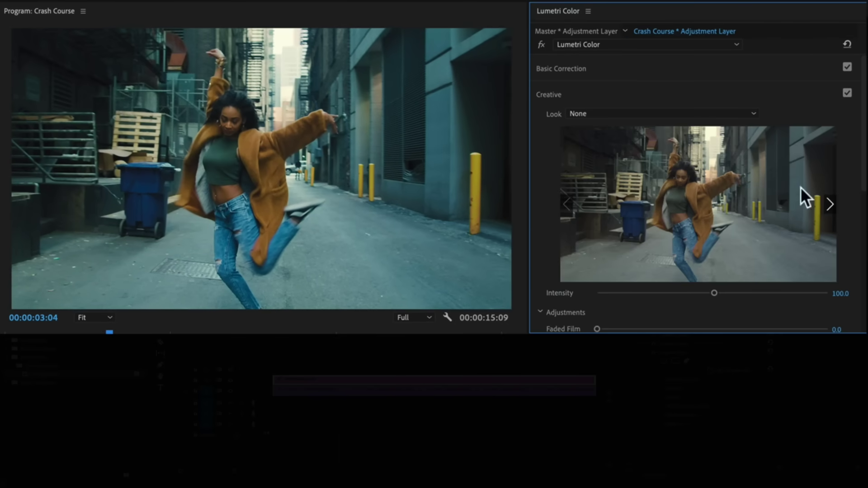
click(829, 203)
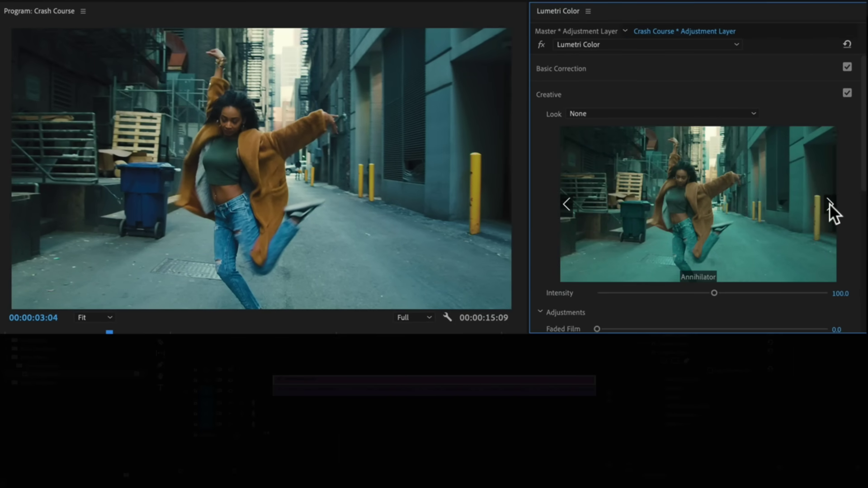
click(567, 203)
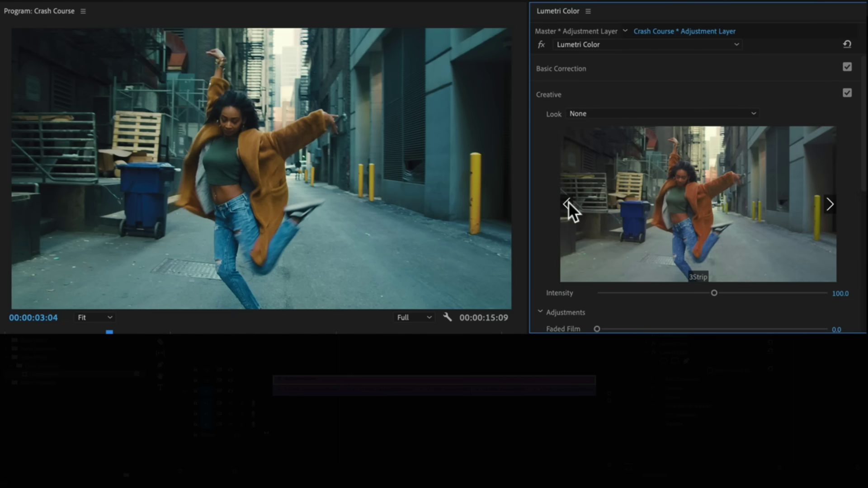
click(606, 203)
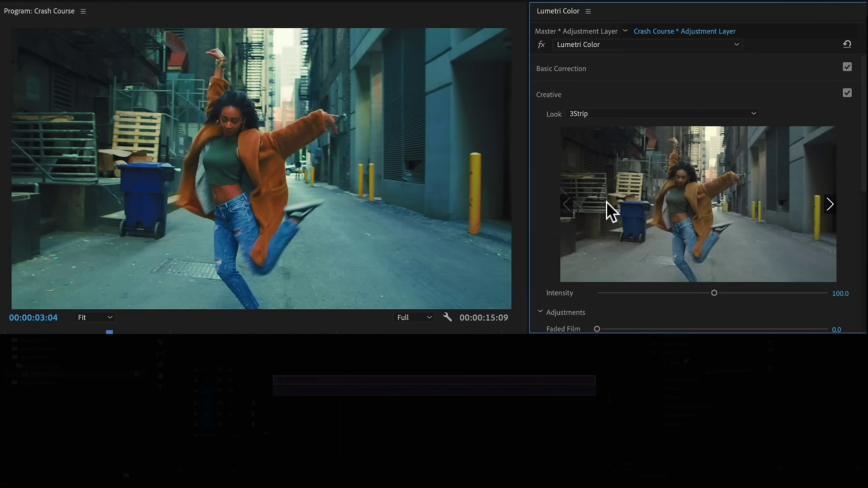
drag(715, 296, 629, 296)
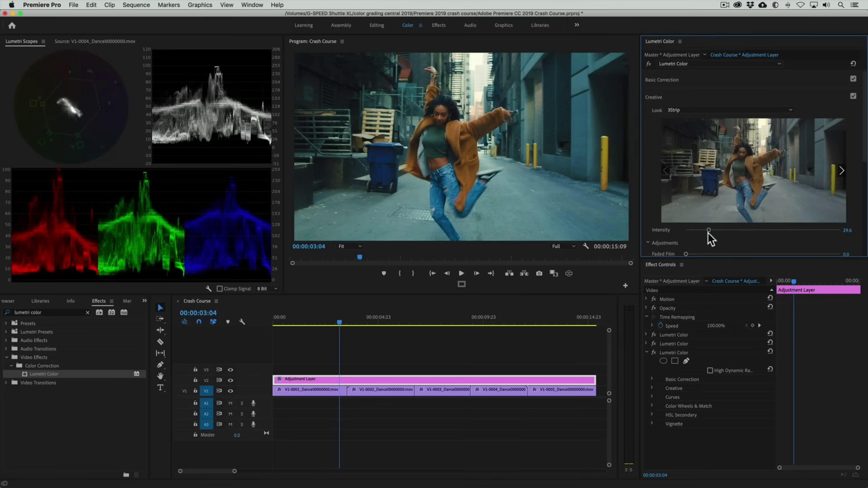
Play the graded sequence back from the start
click(324, 318)
key(Home)
key(space)
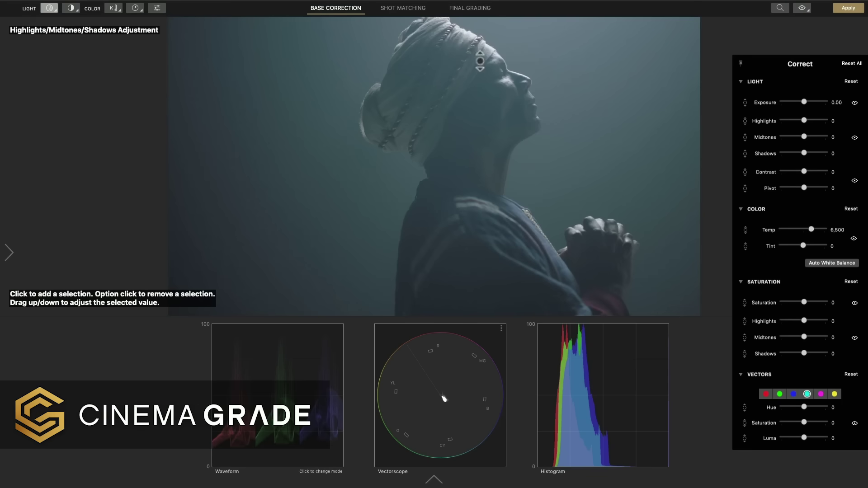
Adjust highlights, midtones and shadows on the image, and shift the sampled hue with the HSL tool
drag(479, 61, 480, 82)
drag(492, 47, 491, 36)
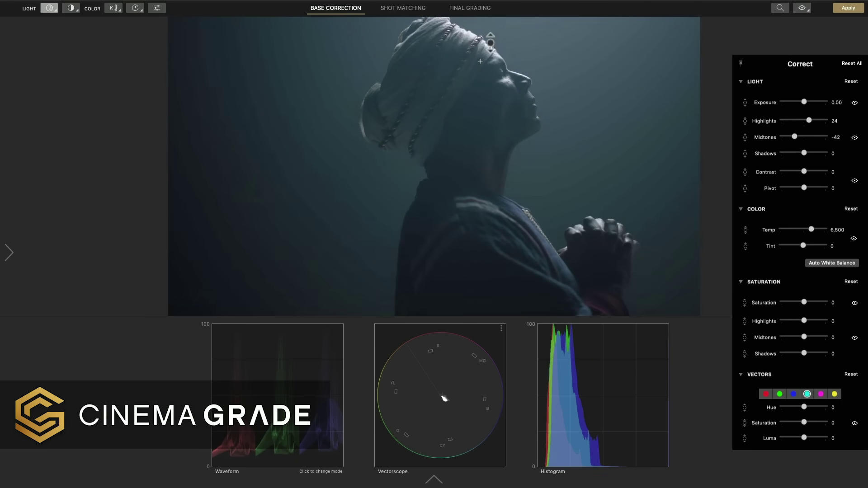
drag(176, 199, 179, 211)
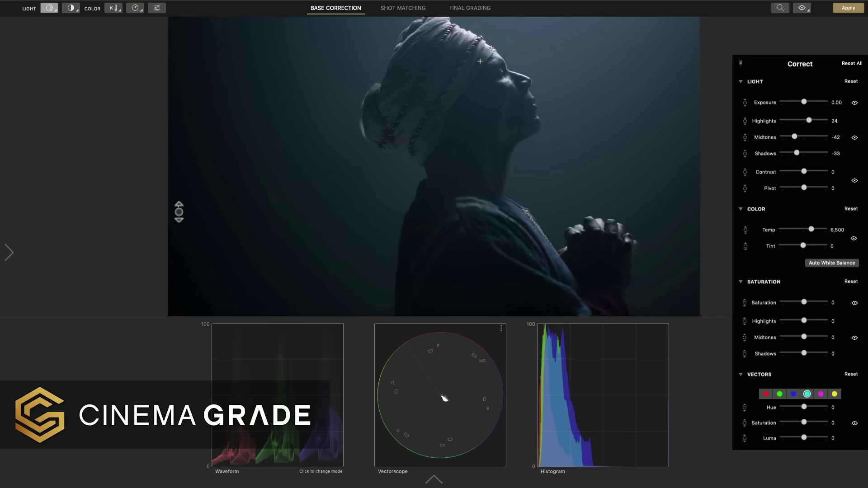
click(156, 8)
mouse_move(531, 54)
mouse_down()
mouse_move(529, 38)
mouse_move(532, 54)
mouse_up()
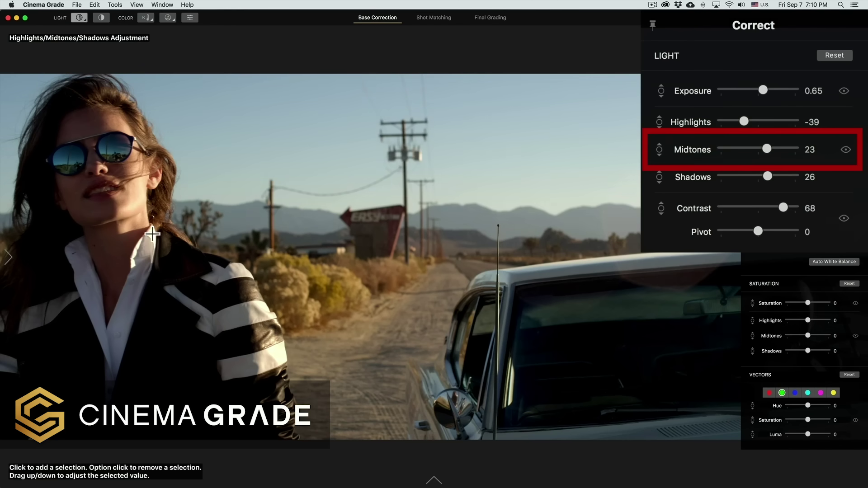
drag(146, 232, 152, 240)
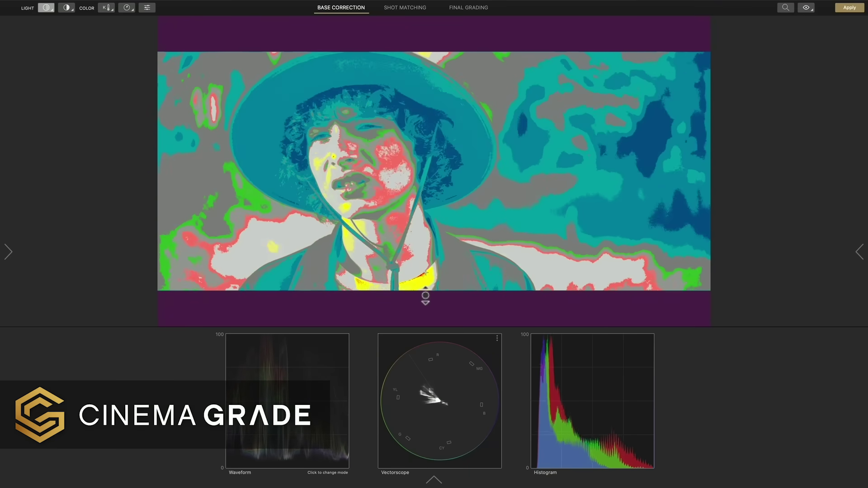
drag(425, 296, 425, 310)
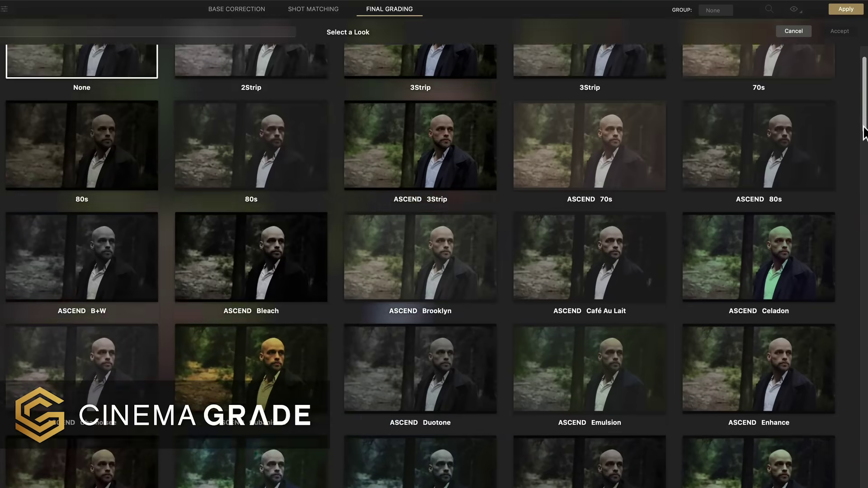
Browse the Genre and Color look groups and apply the Fuji Eterna 3513 look
scroll(864, 170, down, 10)
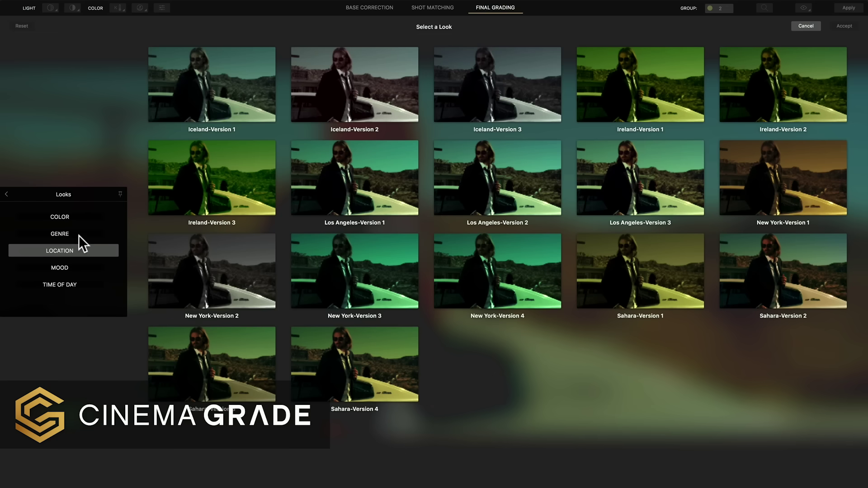
click(78, 233)
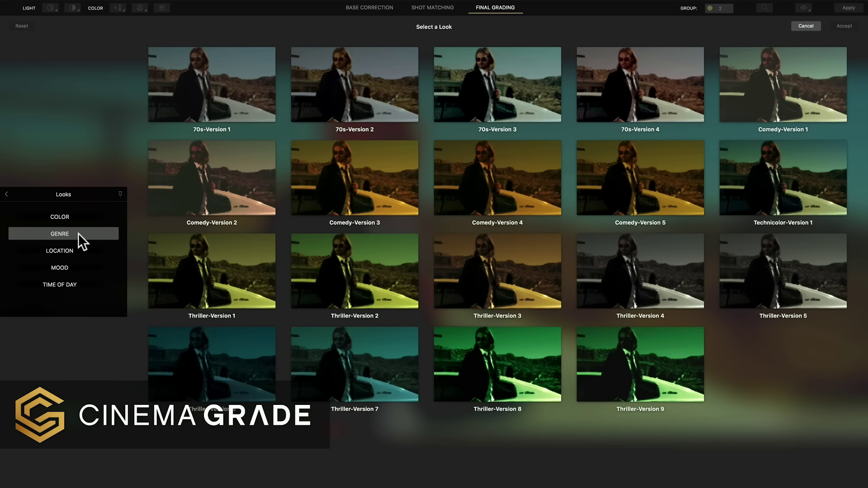
click(79, 216)
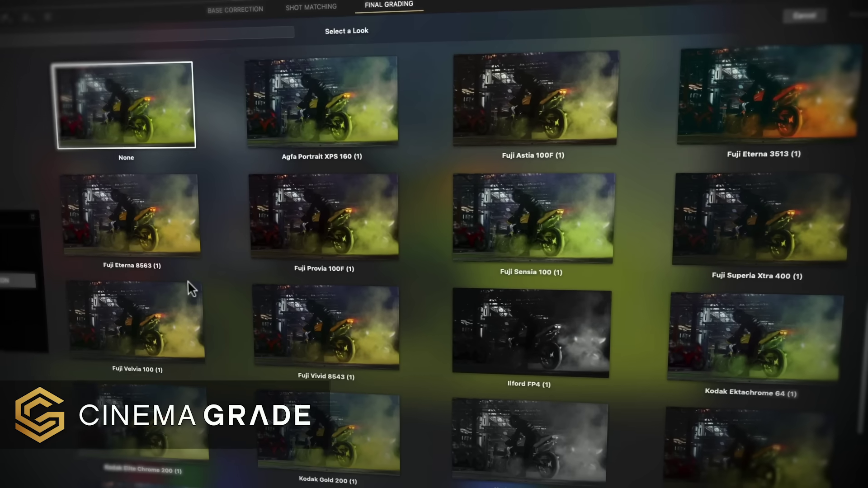
click(719, 113)
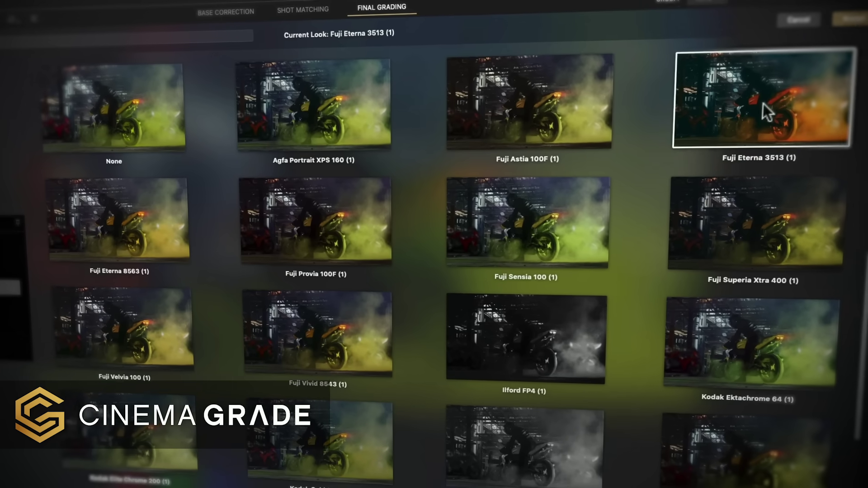